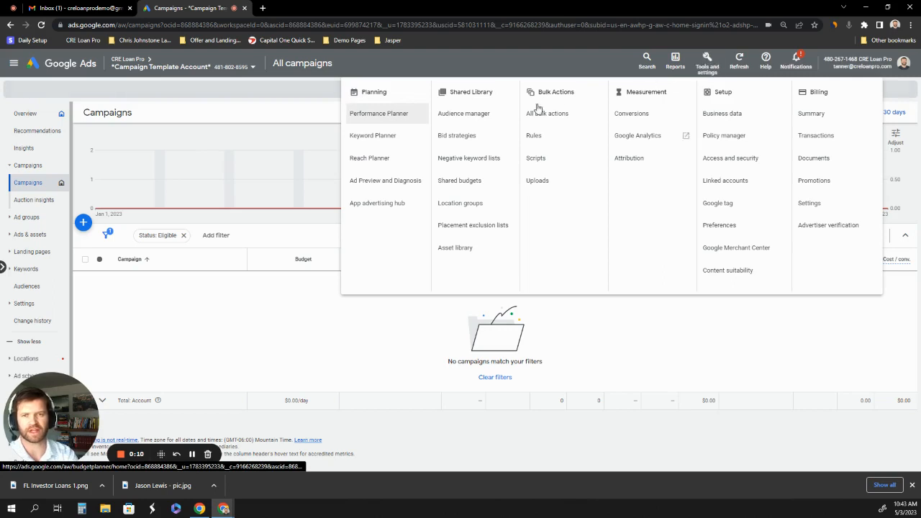
Open Keyword Planner and start discovering new keywords.
left_click(382, 141)
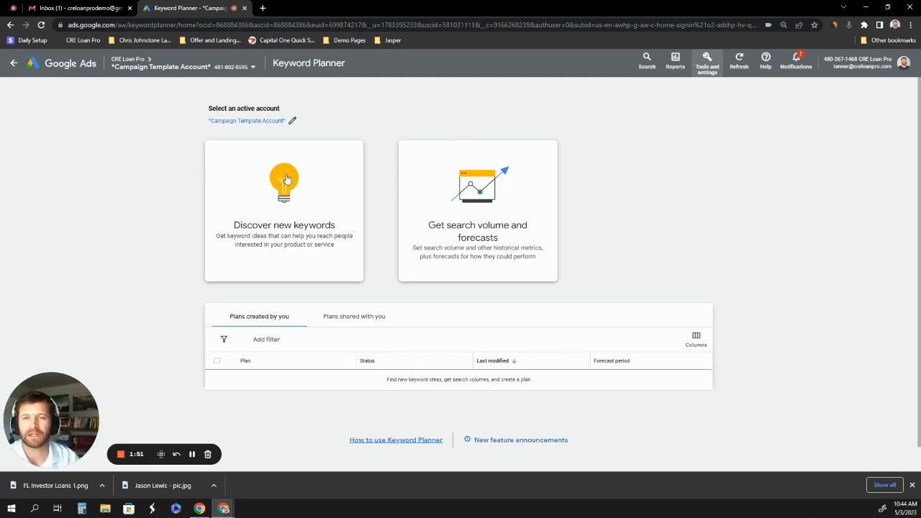
left_click(286, 179)
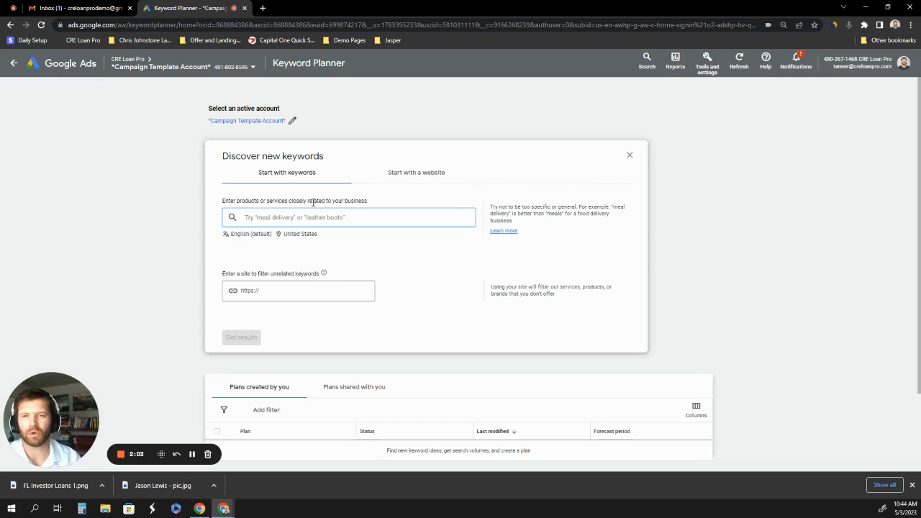
Replace the United States as target location with the state of Georgia, United States, and save it.
left_click(310, 239)
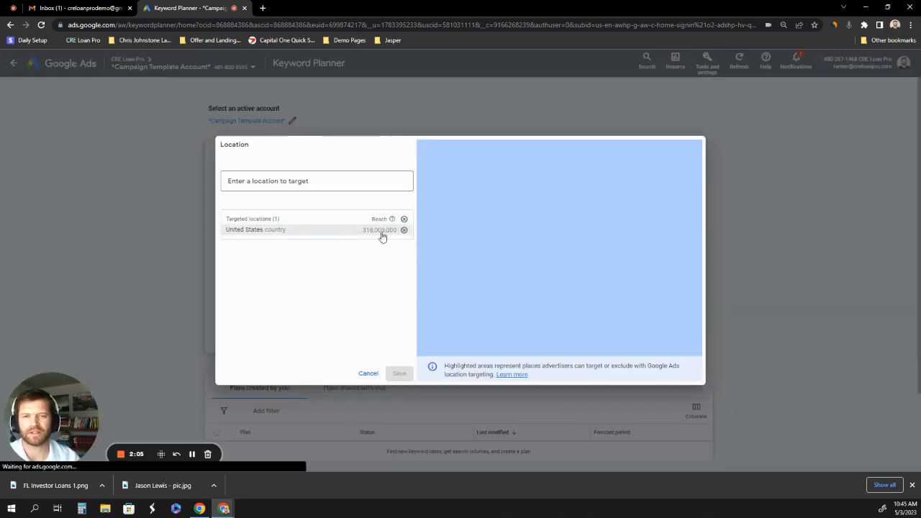
left_click(404, 231)
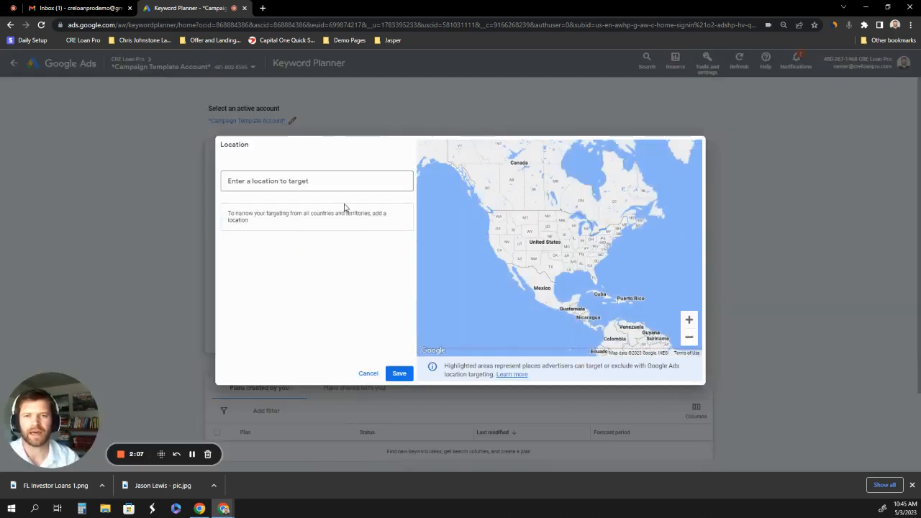
left_click(319, 181)
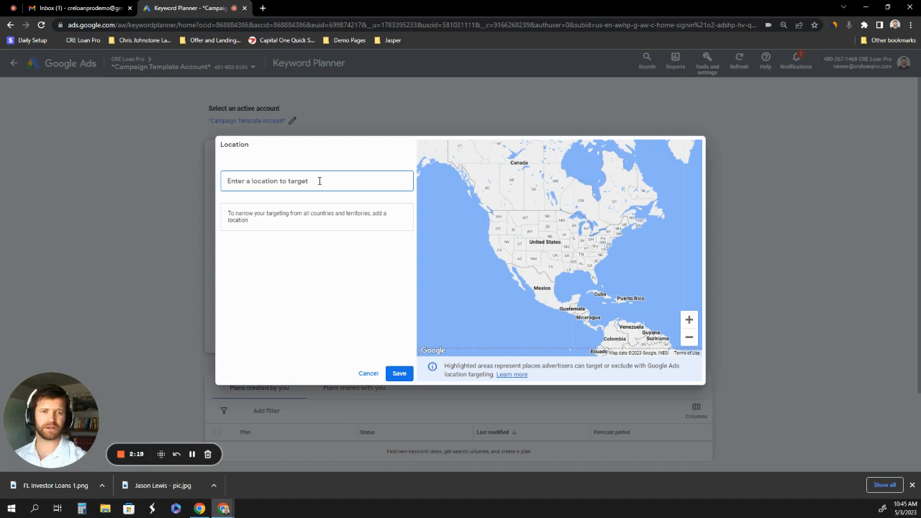
type("geo")
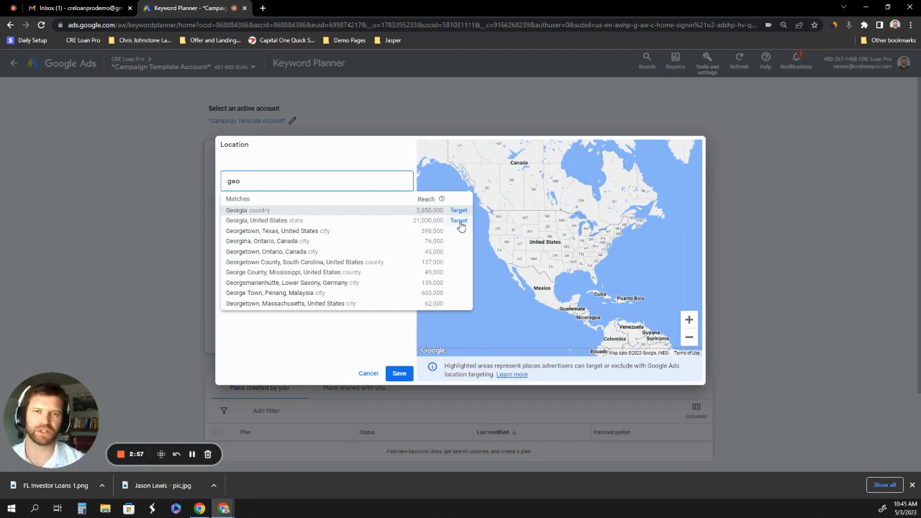
left_click(458, 221)
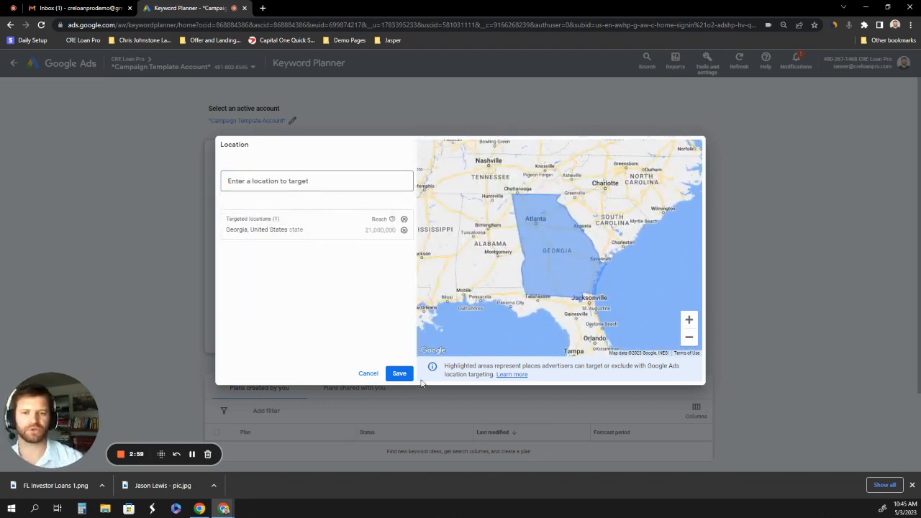
left_click(399, 373)
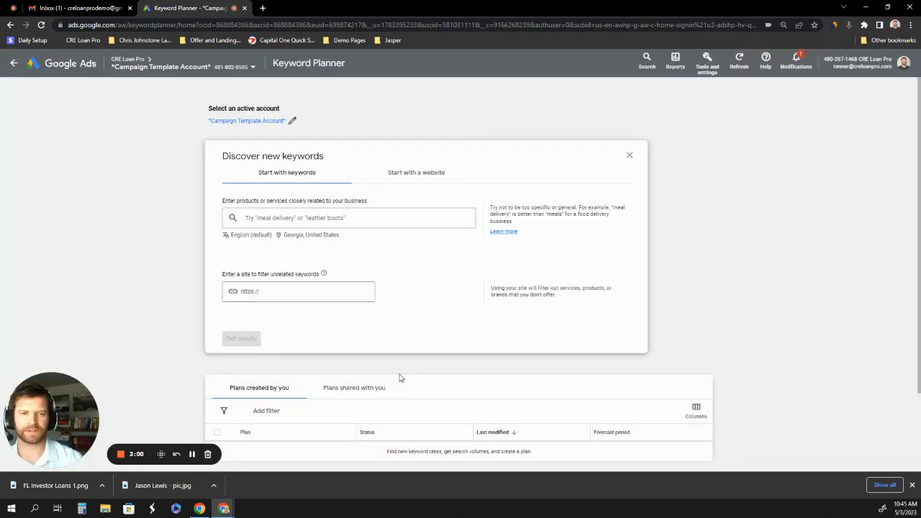
Get keyword ideas for the keywords "usda loan", "usda lender" and "usda georgia".
left_click(339, 219)
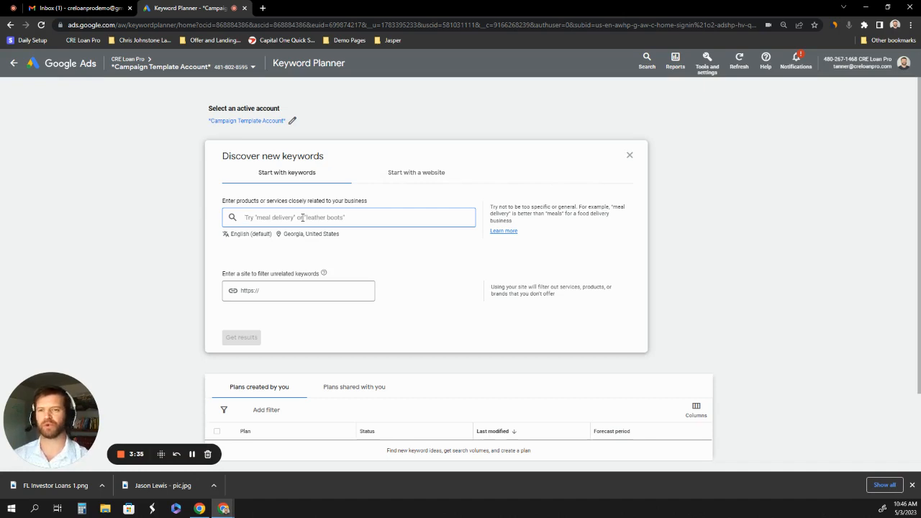
type("usda loan")
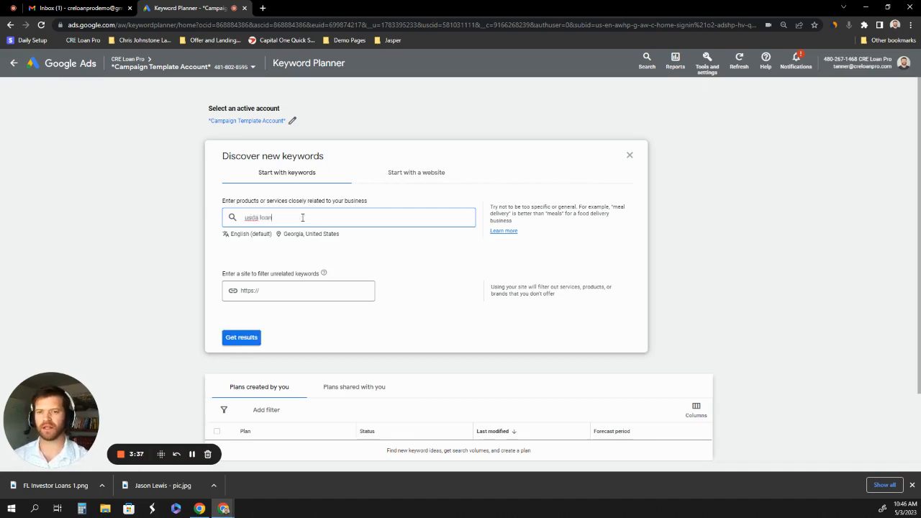
key("Return")
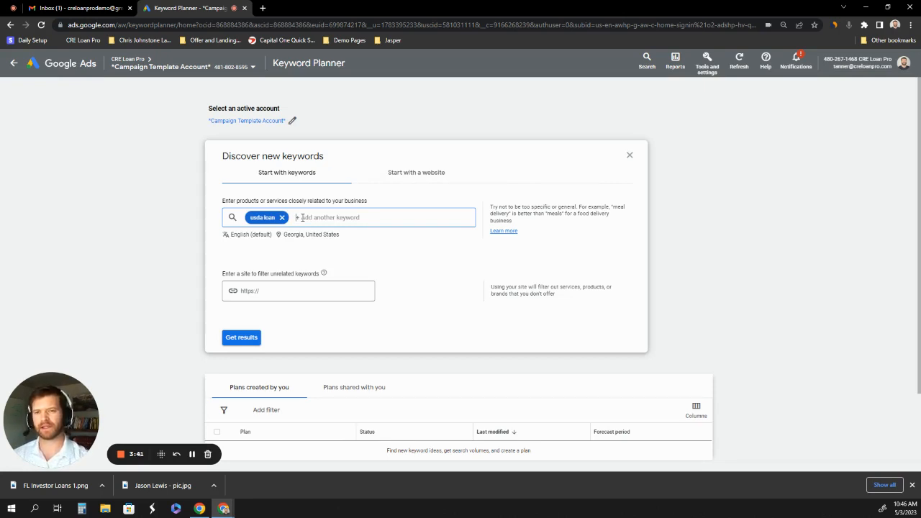
type("usda ")
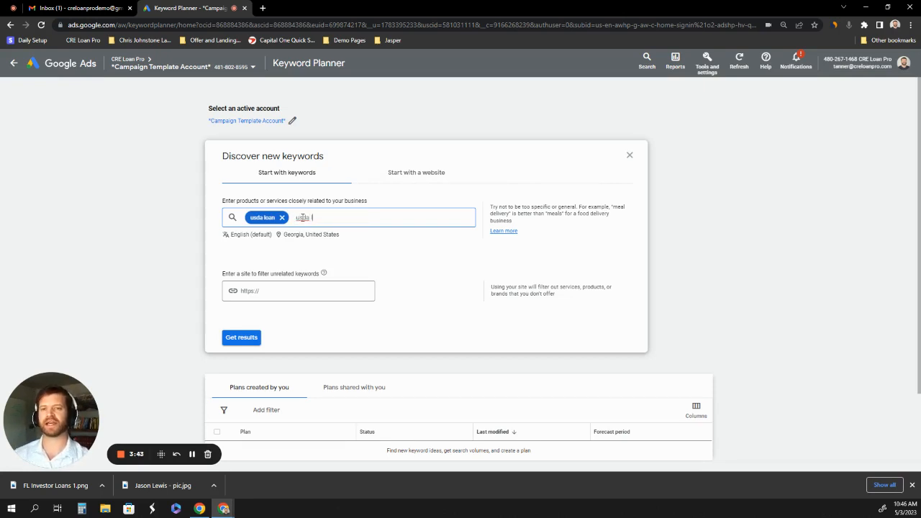
type("lender")
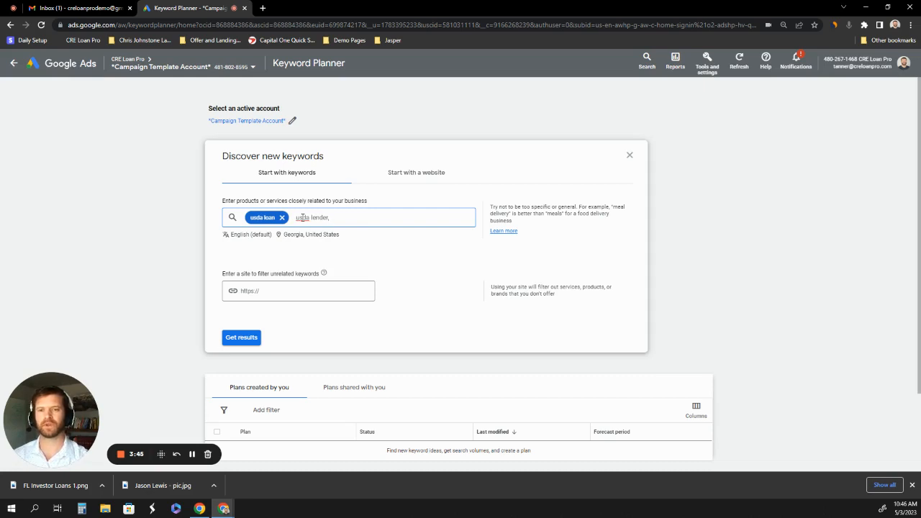
type(",")
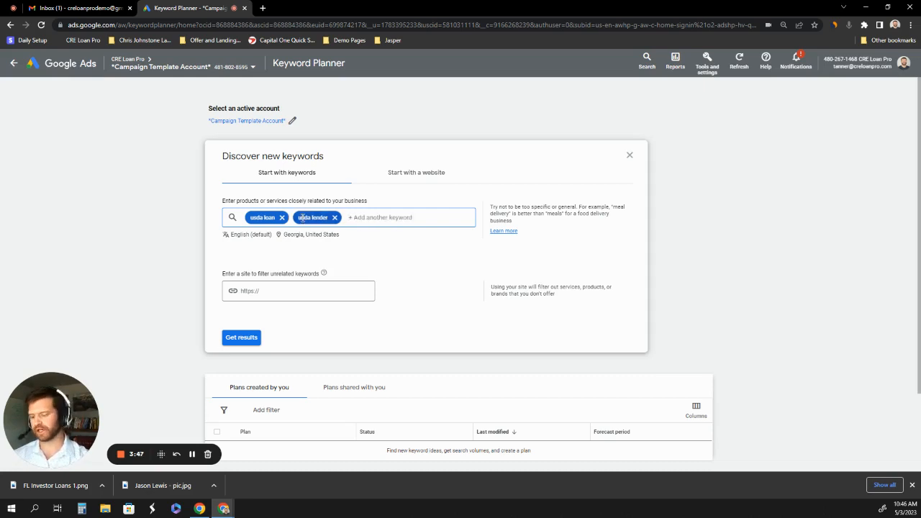
type("usda geor")
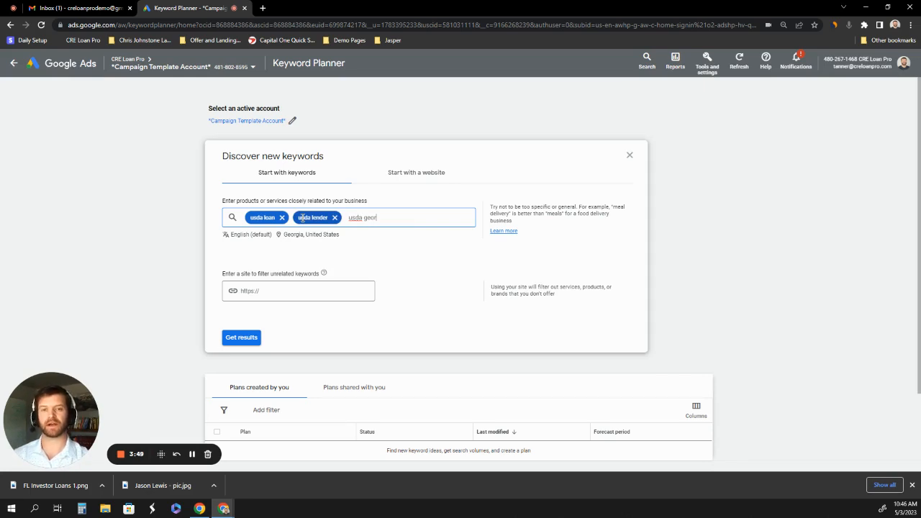
type("gia")
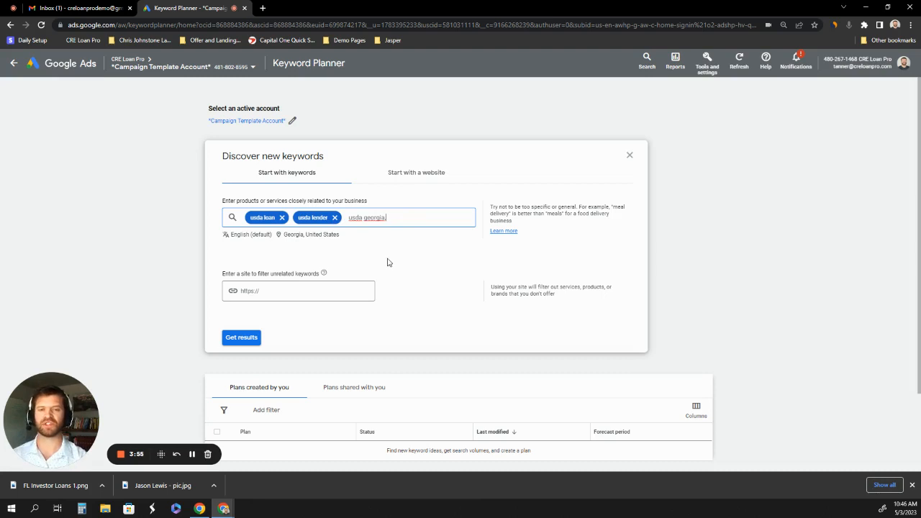
key("Return")
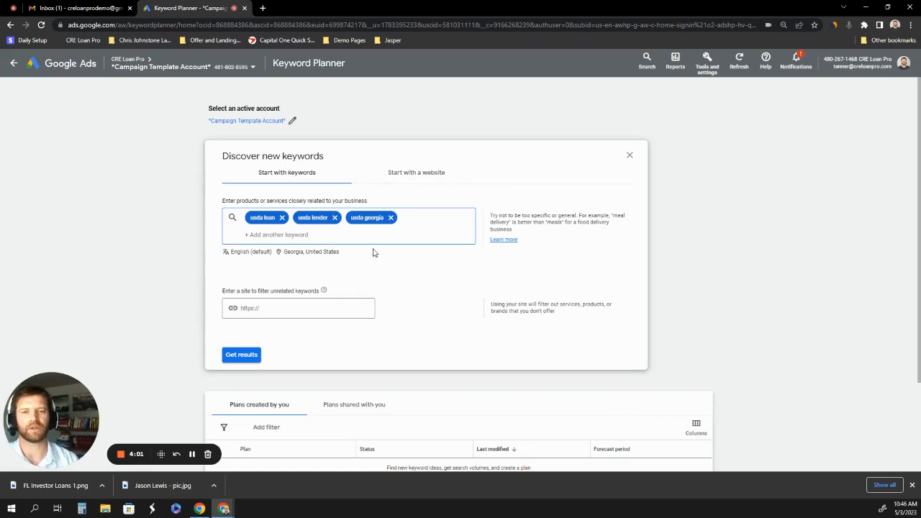
left_click(231, 354)
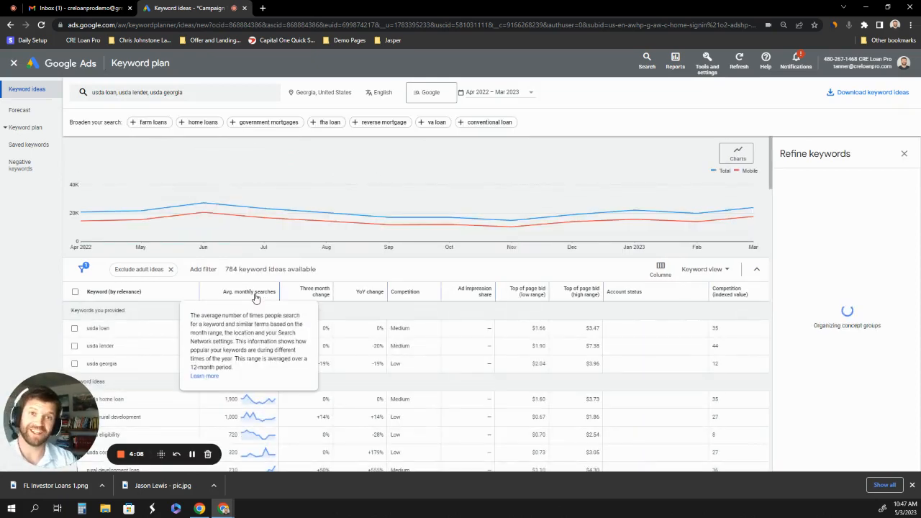
Sort the keyword ideas by highest average monthly searches and check the search trend of "usda loan" and the meaning of the top of page bids.
left_click(252, 298)
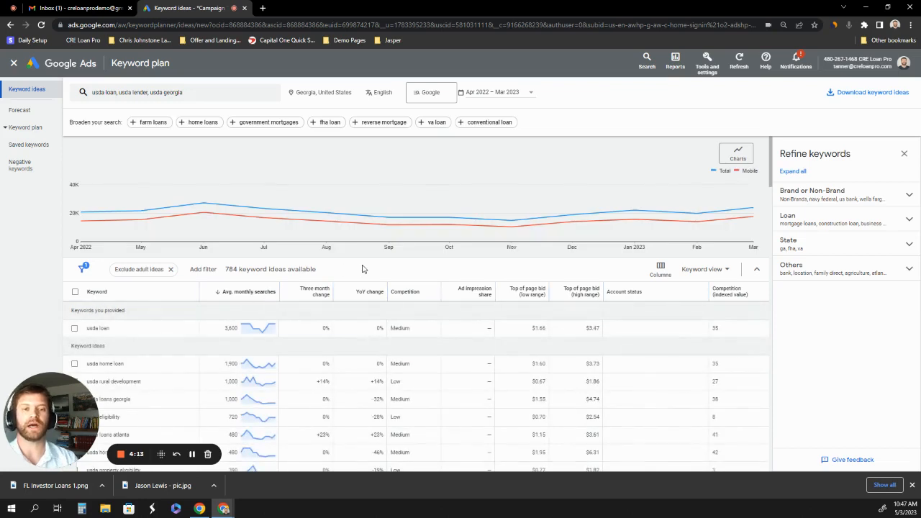
scroll(216, 353, "down", 3)
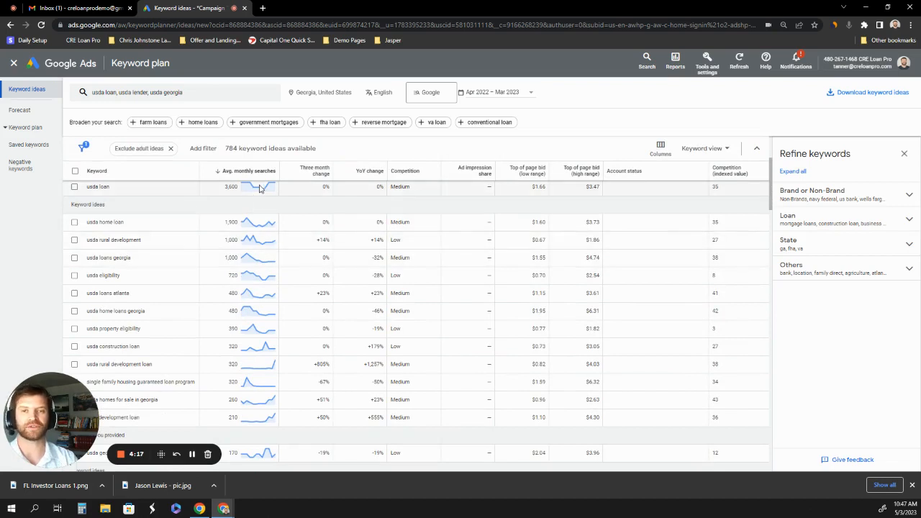
mouse_move(260, 189)
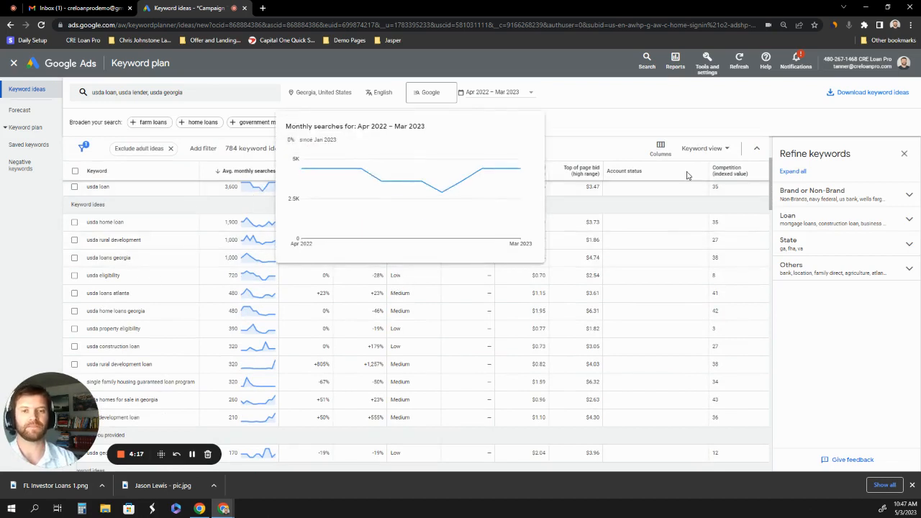
scroll(522, 127, "up", 1)
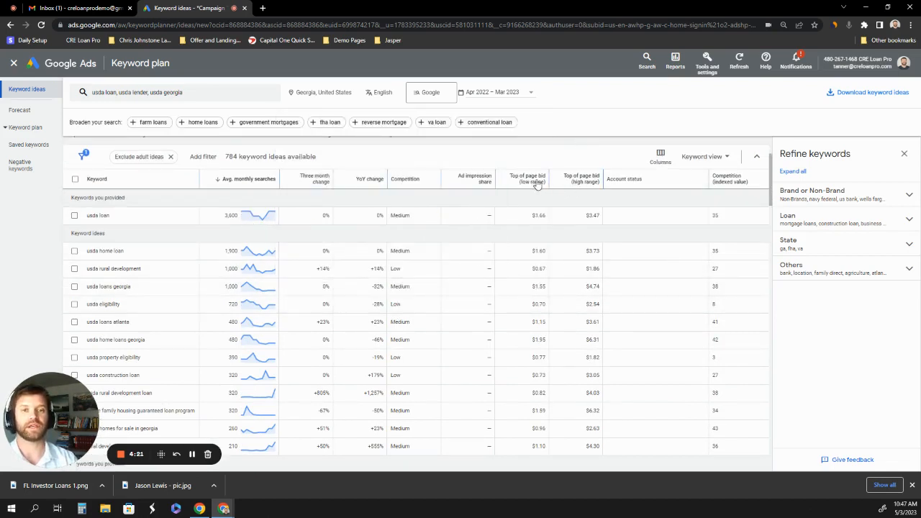
mouse_move(533, 181)
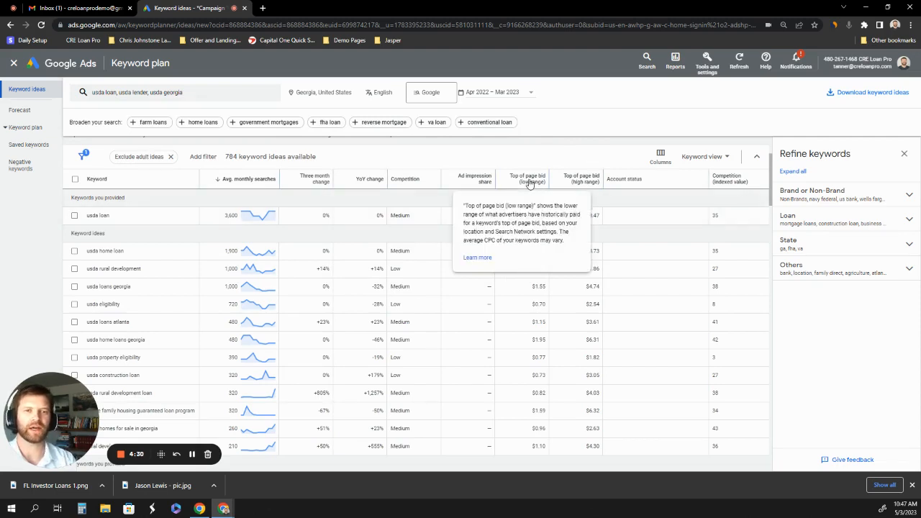
mouse_move(589, 185)
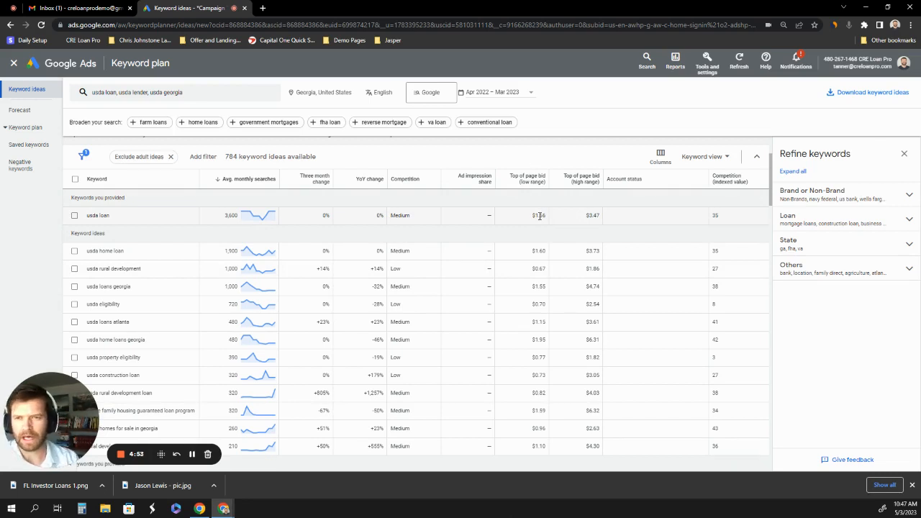
Examine the sorted keyword ideas such as "usda rural development" and "usda loans georgia", including their bid ranges and indexed competition values.
scroll(212, 215, "up", 1)
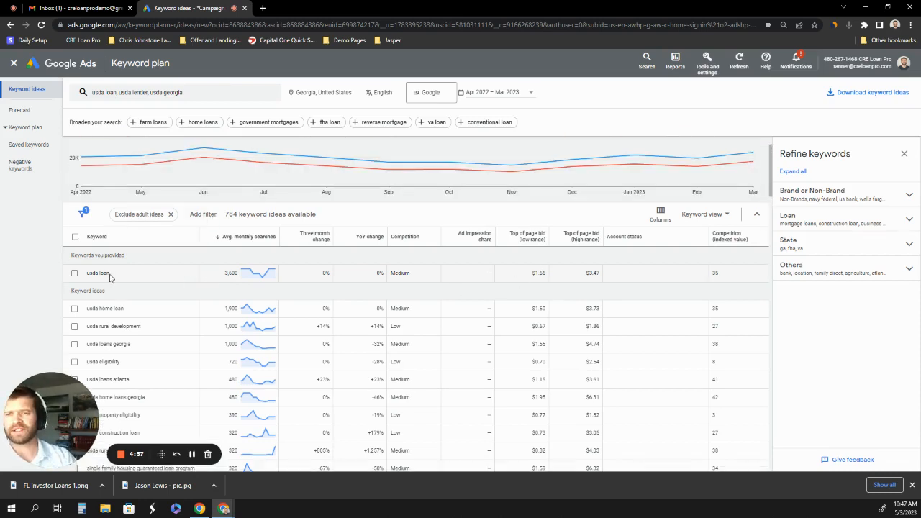
left_click_drag(110, 275, 85, 278)
left_click(173, 272)
scroll(172, 269, "down", 1)
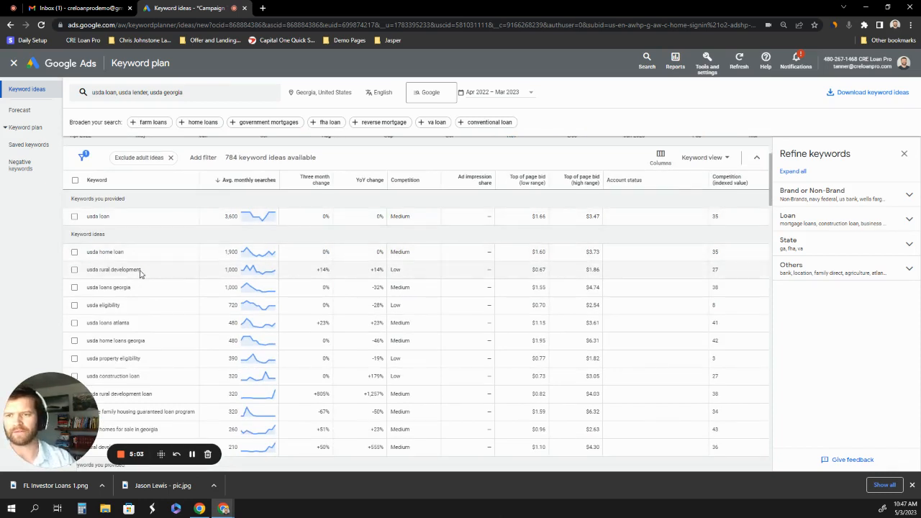
left_click_drag(142, 272, 80, 272)
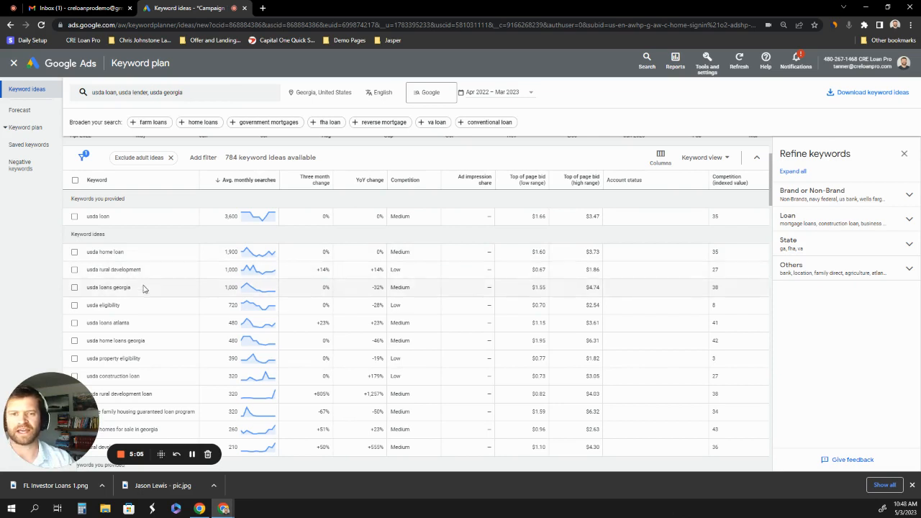
left_click_drag(140, 289, 78, 292)
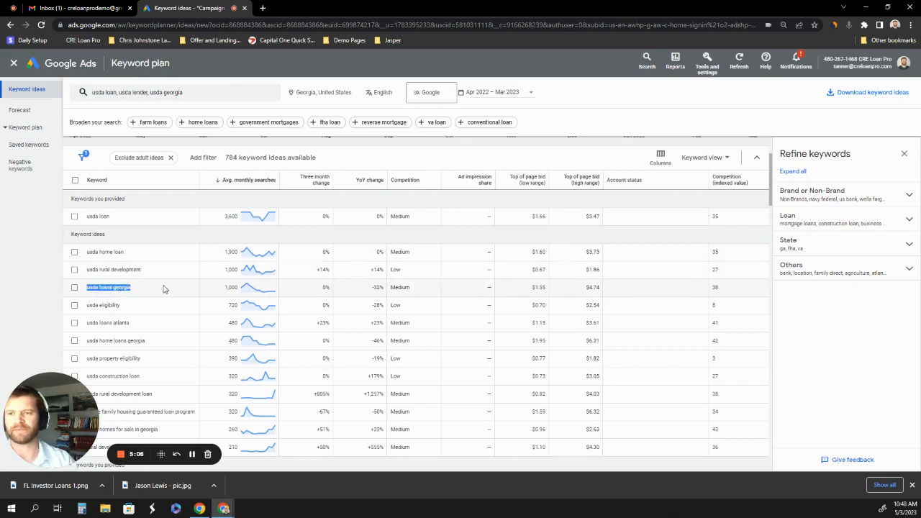
left_click(216, 289)
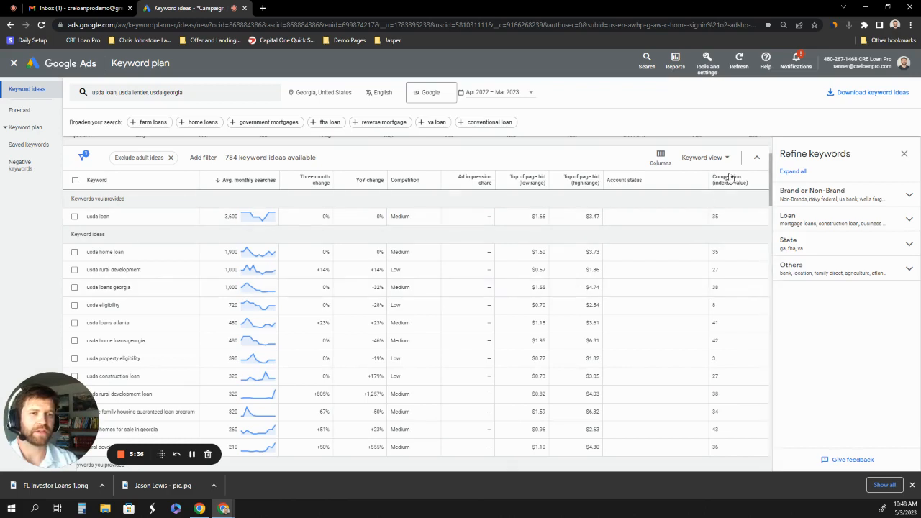
mouse_move(730, 181)
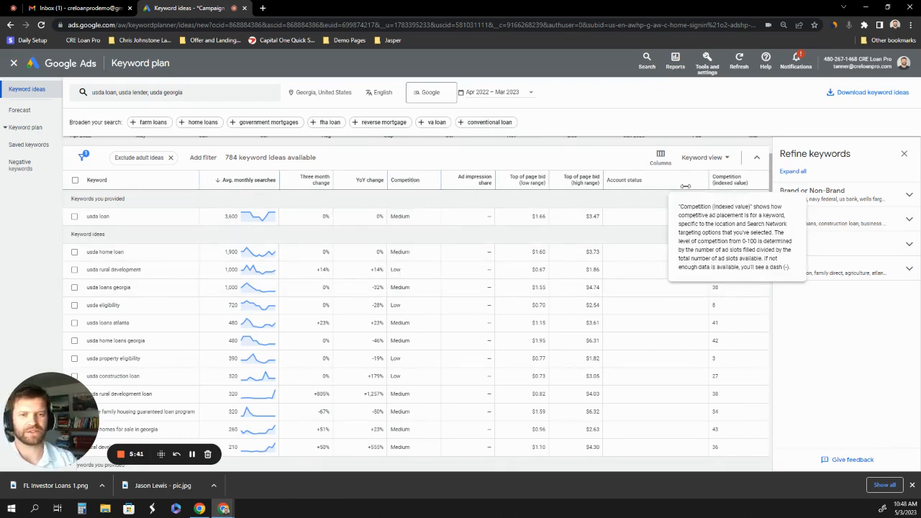
mouse_move(534, 184)
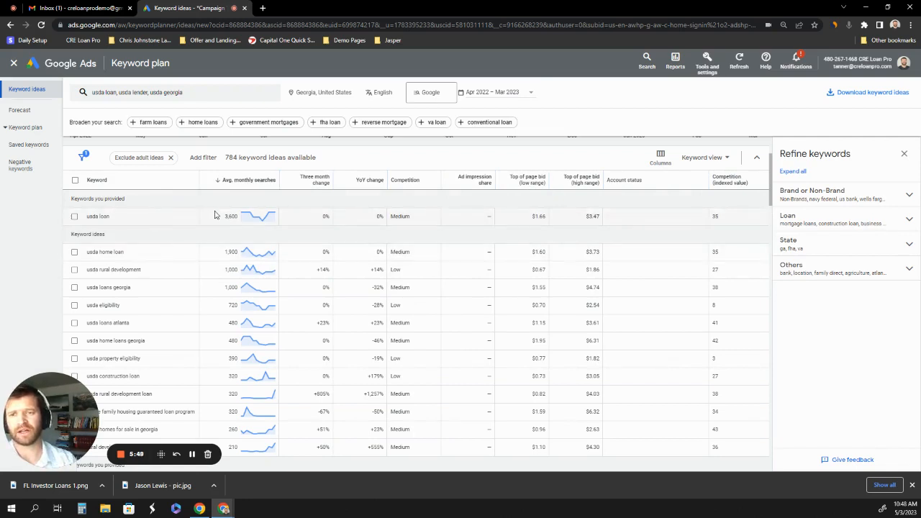
scroll(158, 245, "down", 1)
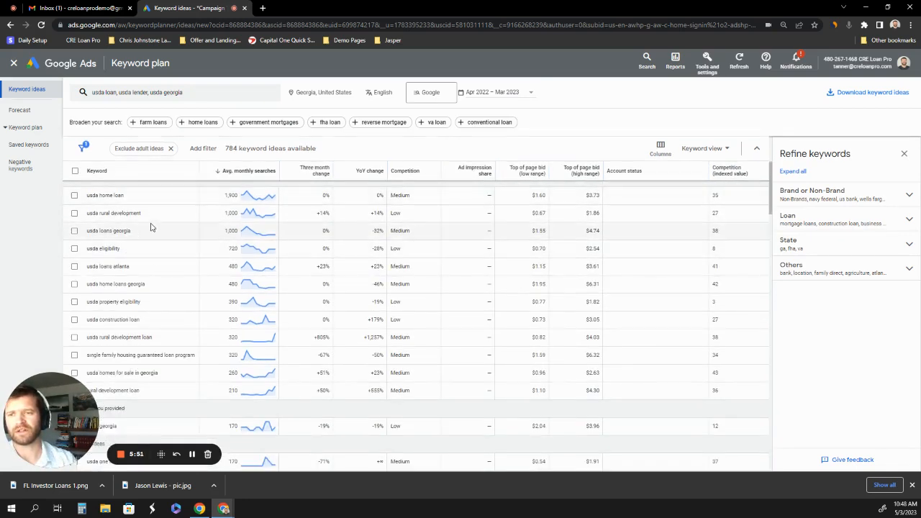
scroll(154, 228, "down", 1)
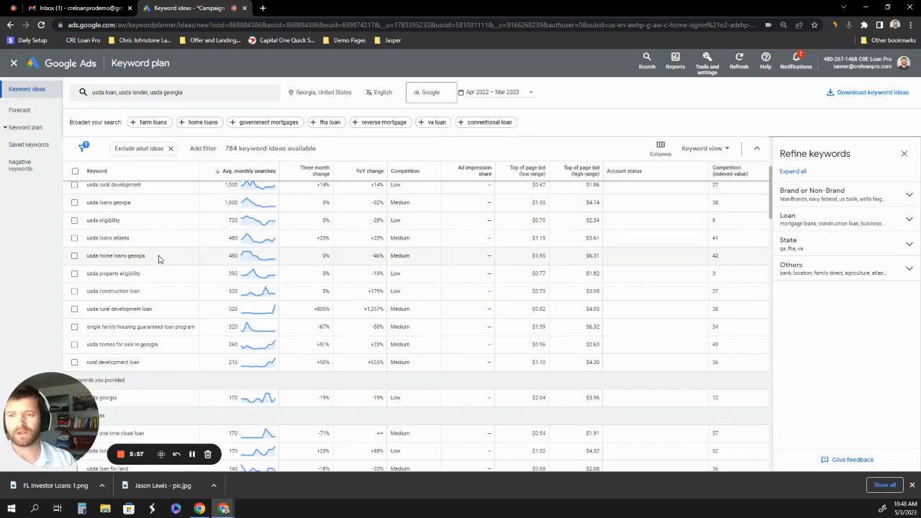
scroll(179, 259, "down", 1)
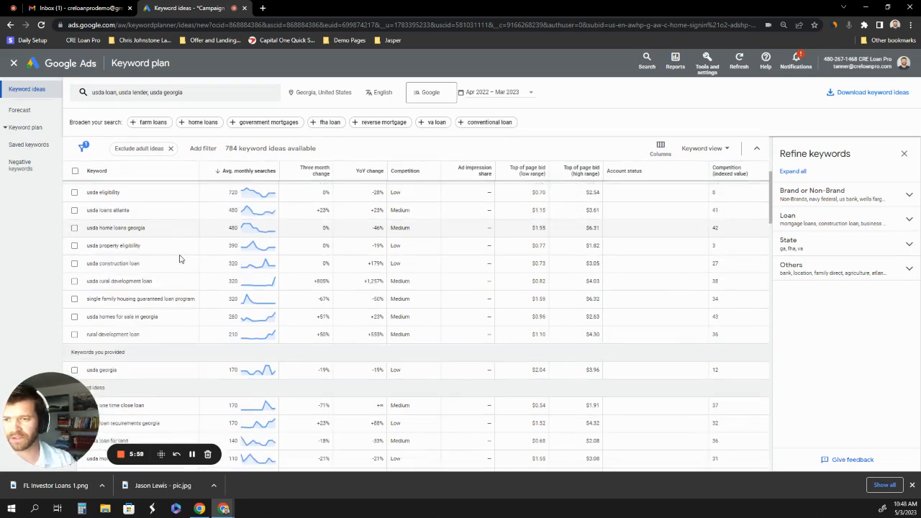
scroll(180, 259, "down", 1)
scroll(173, 303, "down", 1)
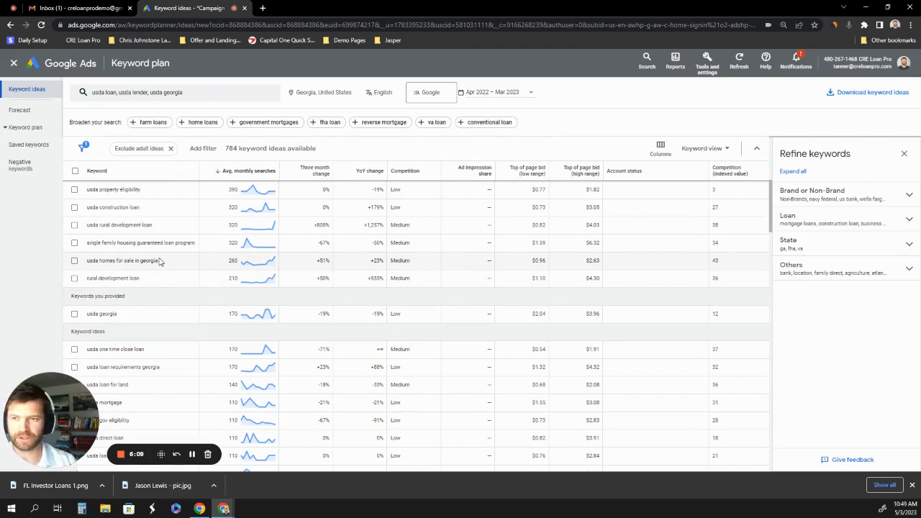
Examine the lower-volume keyword ideas down to "usda lenders in georgia", comparing their monthly searches, top of page bids and competition.
scroll(161, 262, "down", 1)
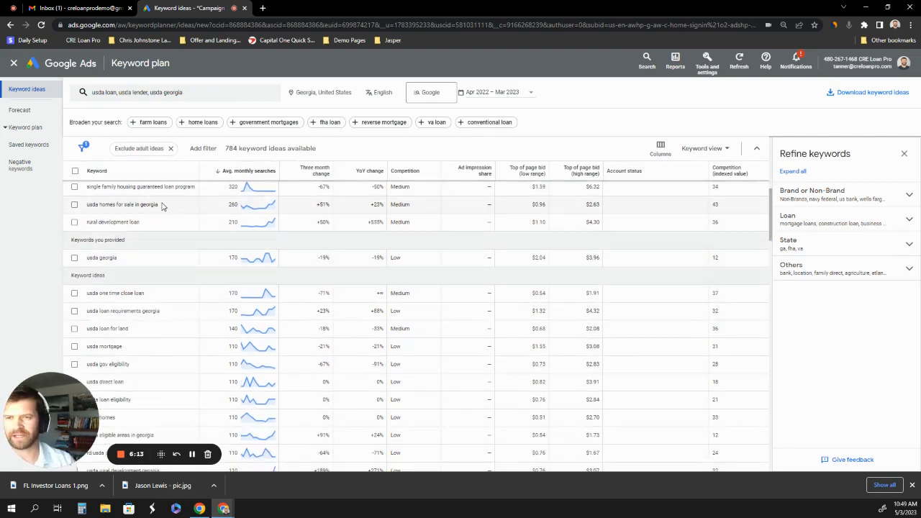
scroll(166, 216, "down", 1)
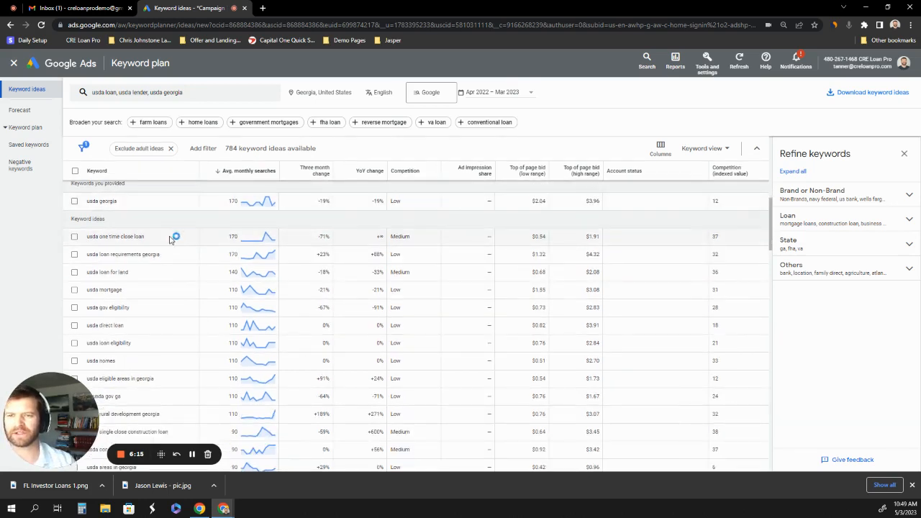
scroll(179, 239, "down", 1)
scroll(177, 241, "down", 1)
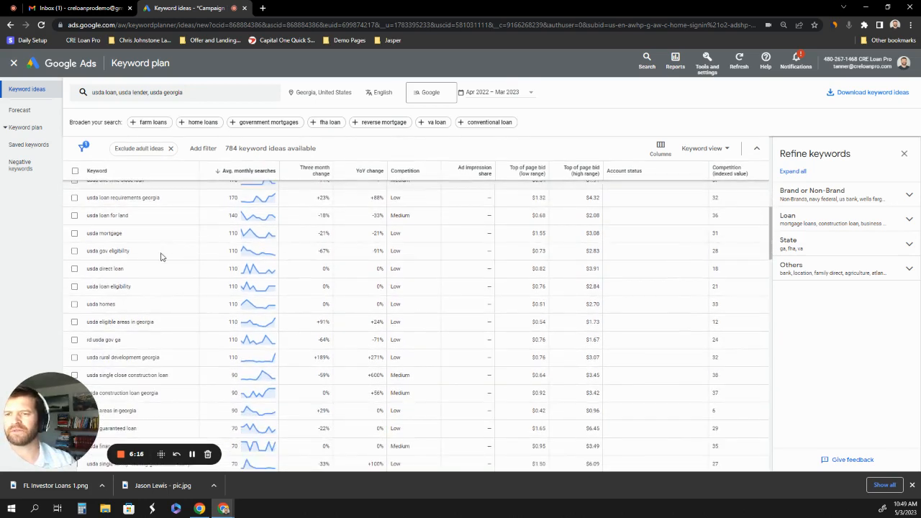
scroll(160, 276, "down", 1)
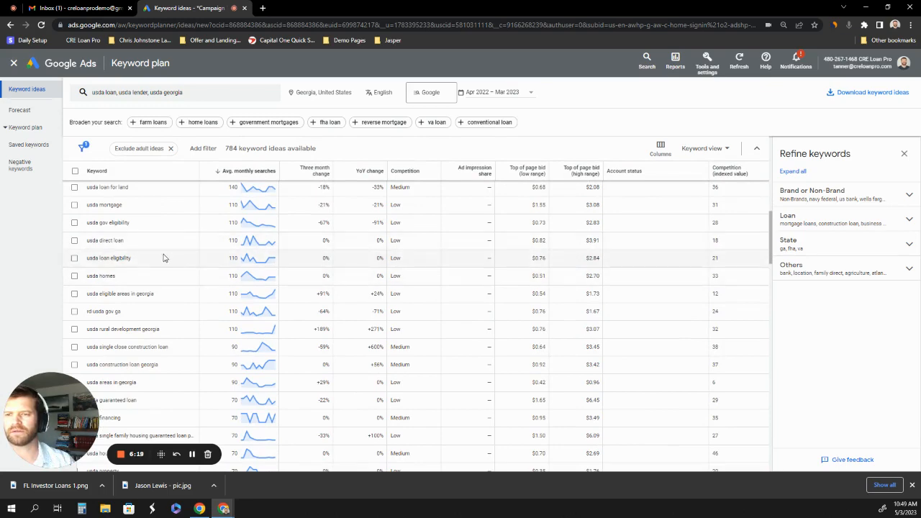
scroll(164, 259, "down", 2)
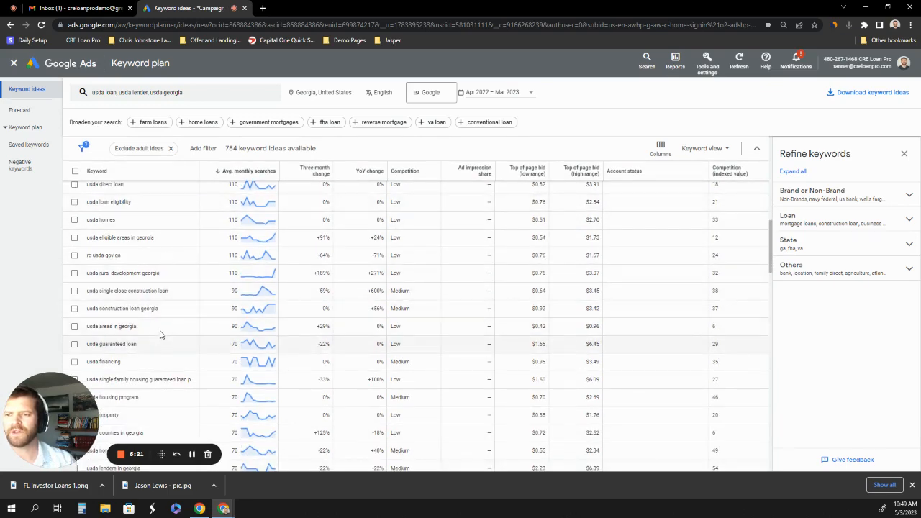
scroll(162, 327, "down", 3)
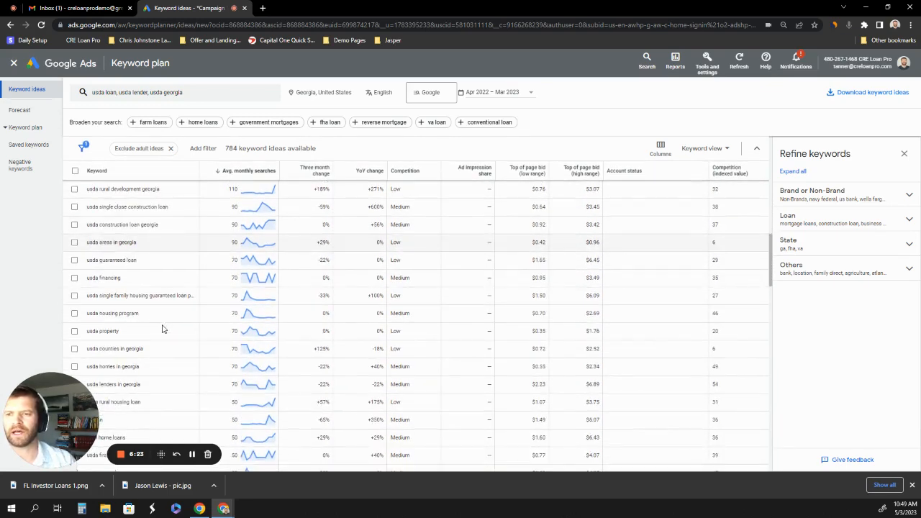
scroll(165, 331, "down", 2)
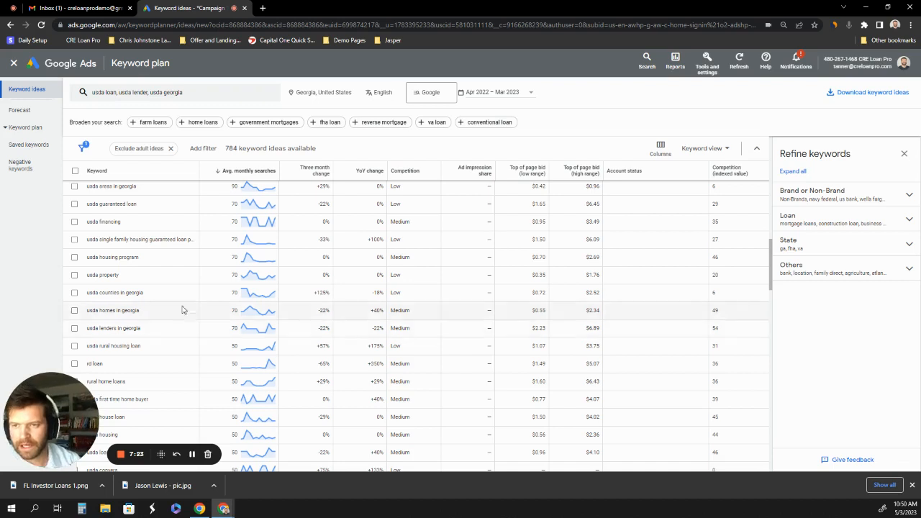
scroll(175, 259, "down", 2)
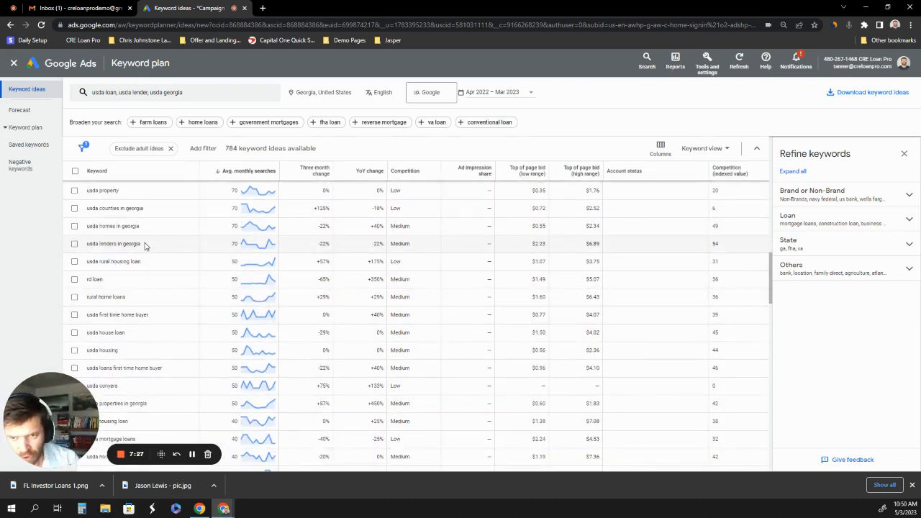
left_click_drag(144, 246, 85, 244)
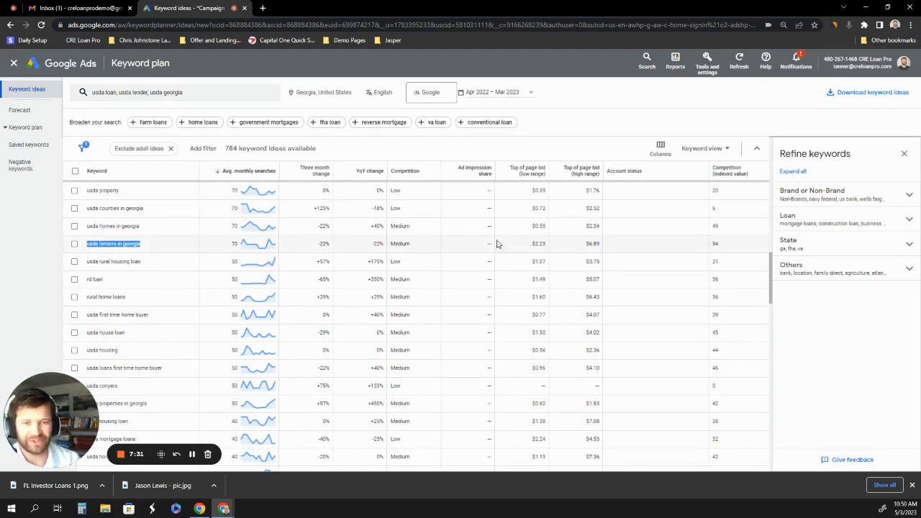
left_click(229, 245)
mouse_move(258, 246)
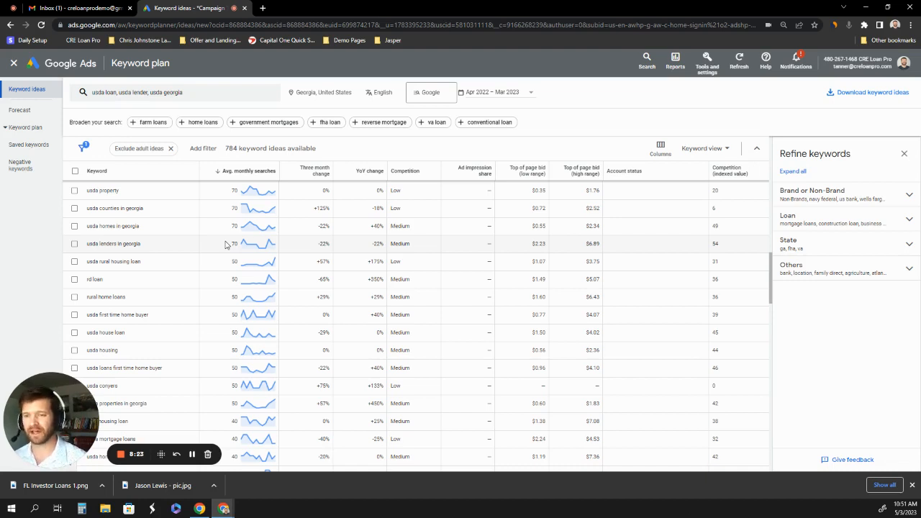
Review the highest-volume keyword ideas again, from "usda loan" and "usda home loan" to "usda loans georgia", including their search trends.
scroll(224, 245, "up", 2)
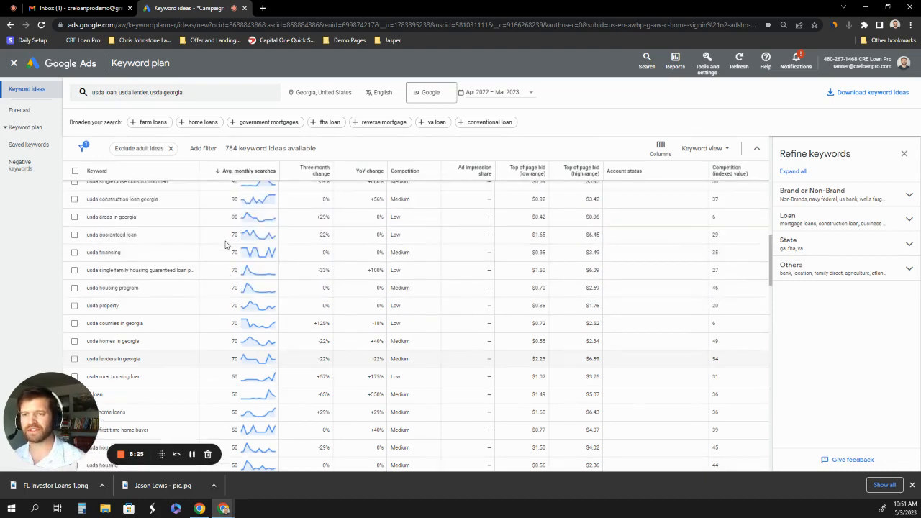
scroll(224, 245, "up", 3)
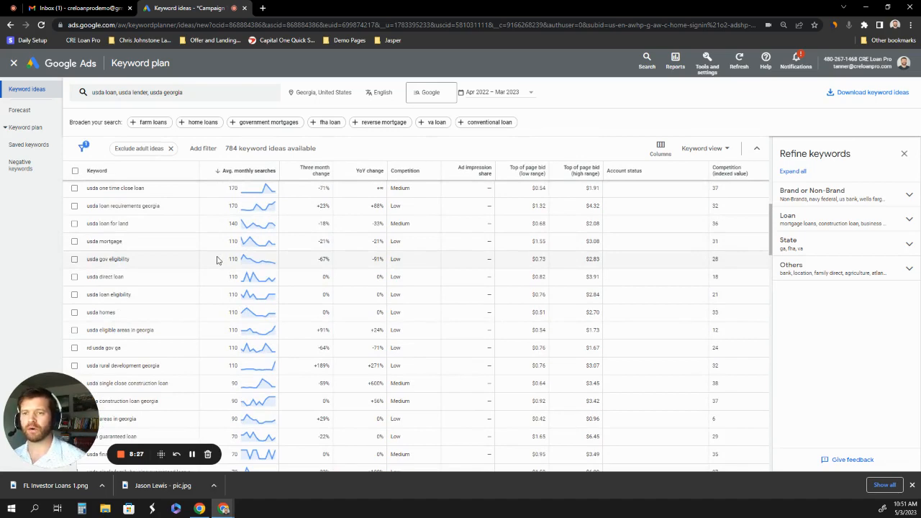
scroll(219, 256, "up", 5)
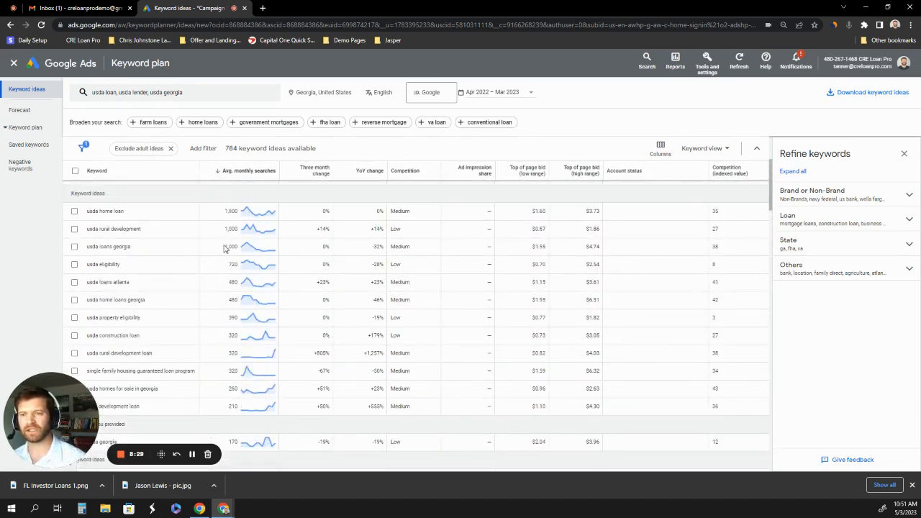
scroll(216, 248, "up", 4)
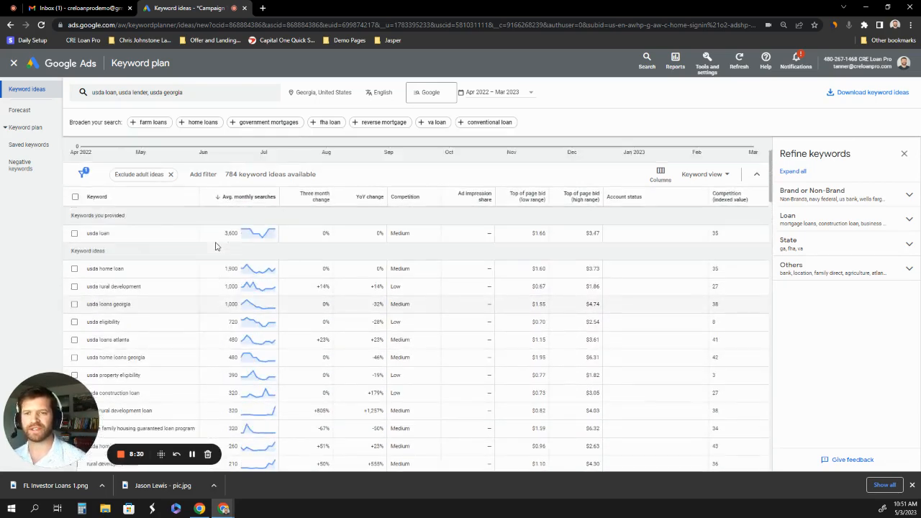
scroll(208, 273, "down", 1)
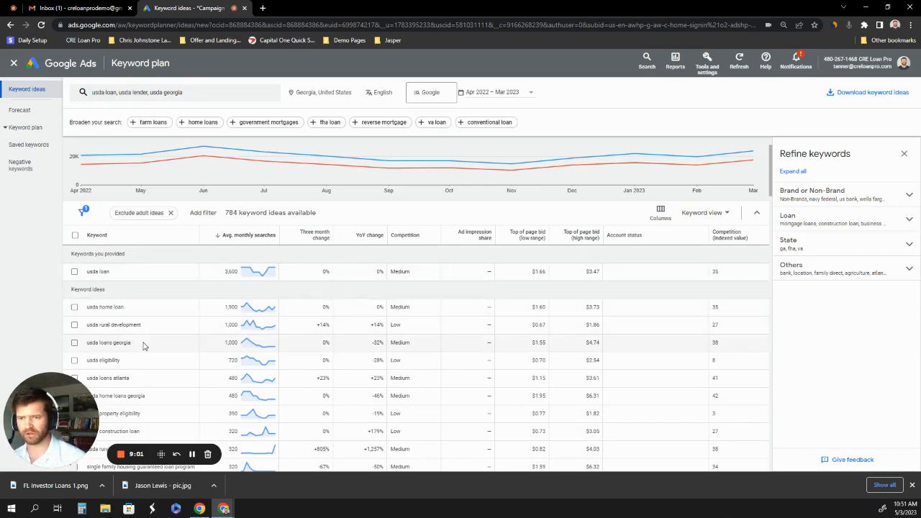
scroll(144, 345, "down", 1)
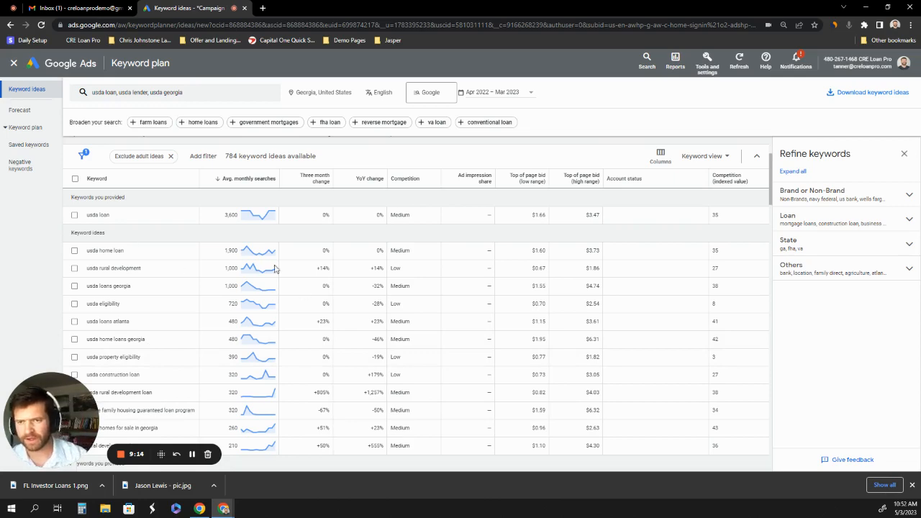
scroll(181, 248, "up", 2)
scroll(162, 259, "down", 2)
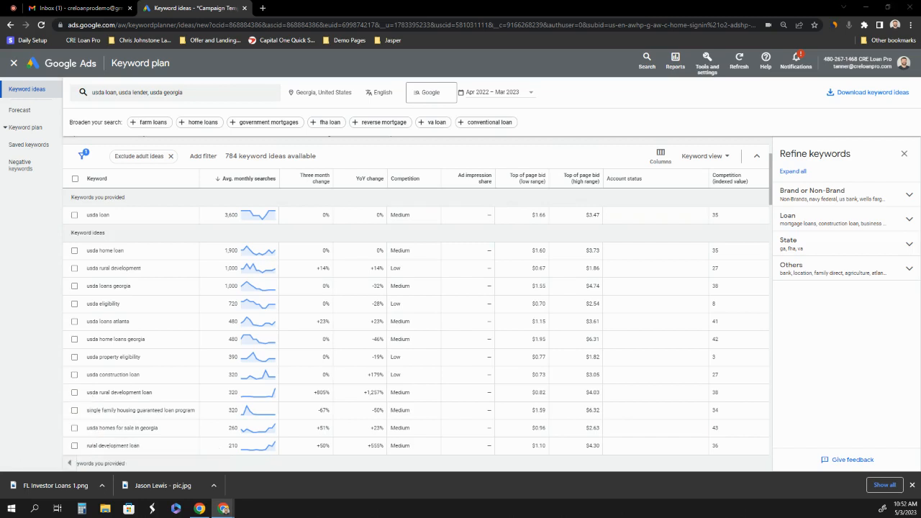
In a new Google Sheets spreadsheet, widen column A and copy the keyword "usda loan" from the keyword ideas into cell A1.
left_click_drag(165, 8, 332, 7)
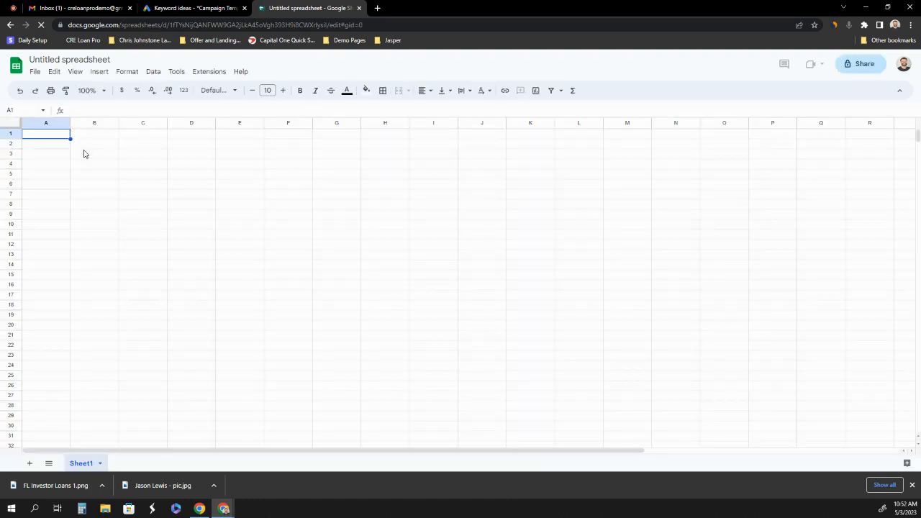
left_click_drag(70, 124, 203, 125)
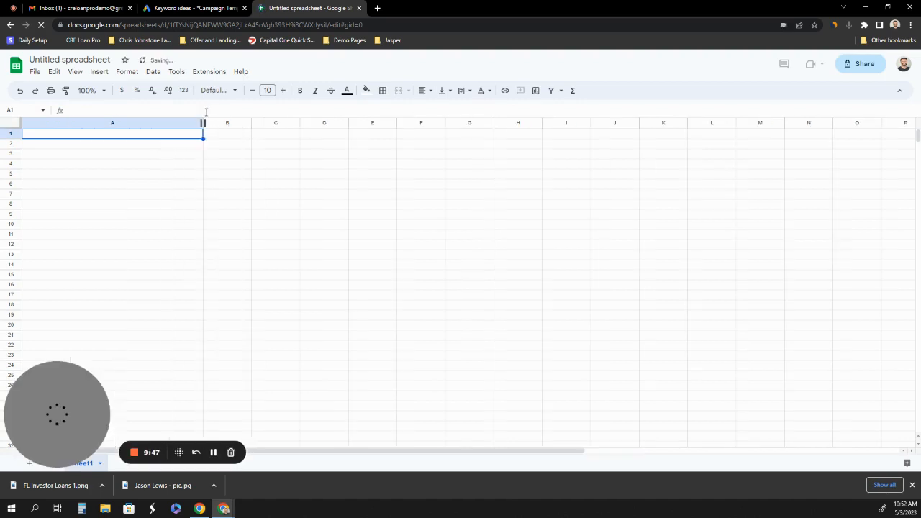
left_click(215, 9)
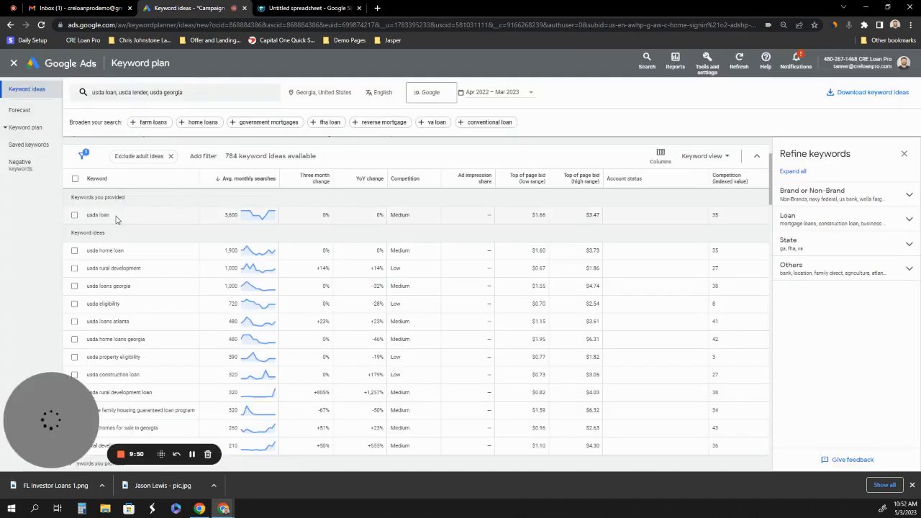
left_click_drag(115, 216, 83, 221)
key("ctrl+c")
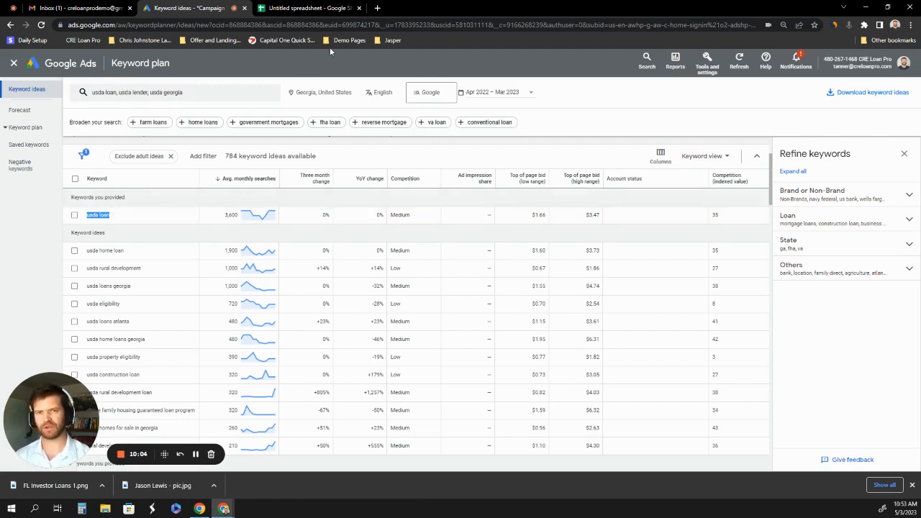
left_click(343, 14)
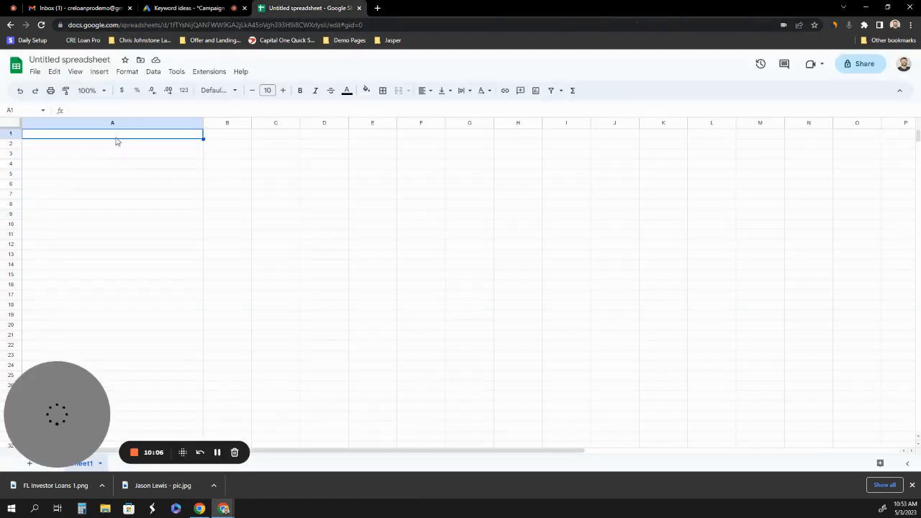
key("ctrl+v")
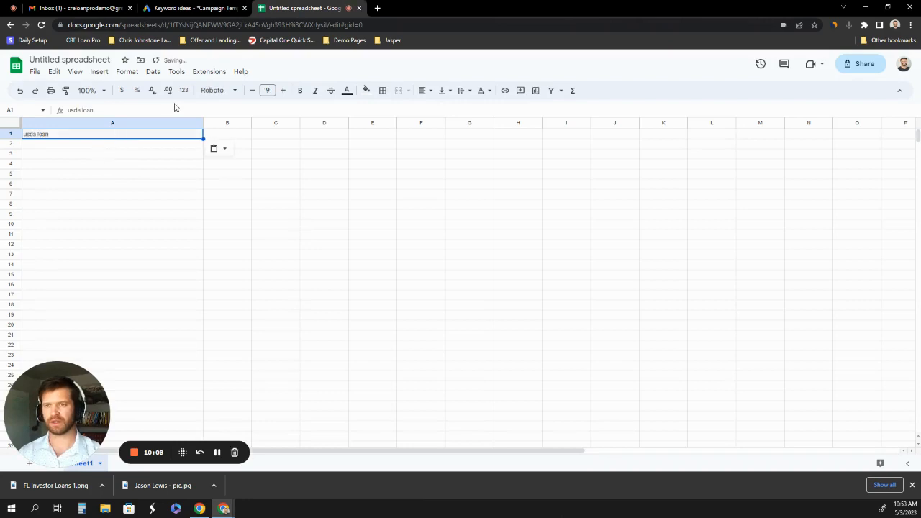
Copy the keyword "usda home loan" from the Google Ads keyword ideas into cell A2 of the spreadsheet.
left_click(204, 8)
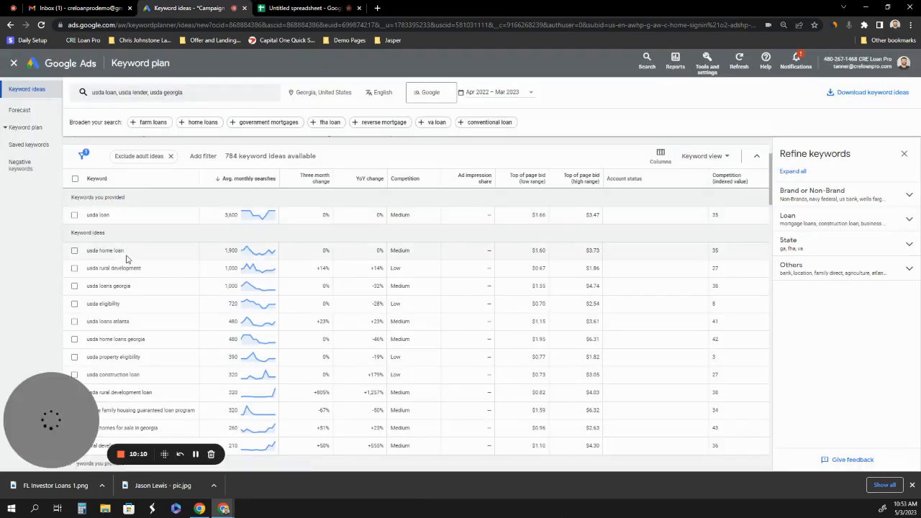
left_click_drag(126, 251, 83, 251)
key("ctrl+c")
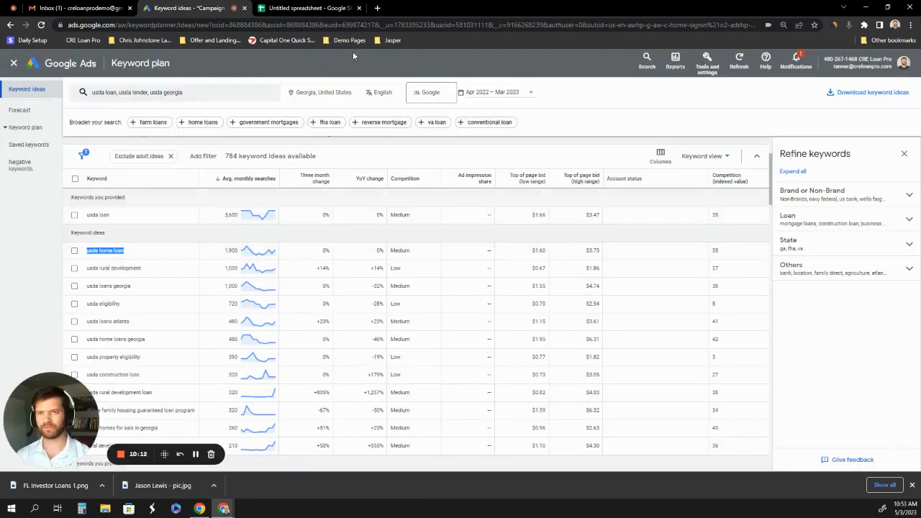
left_click(306, 8)
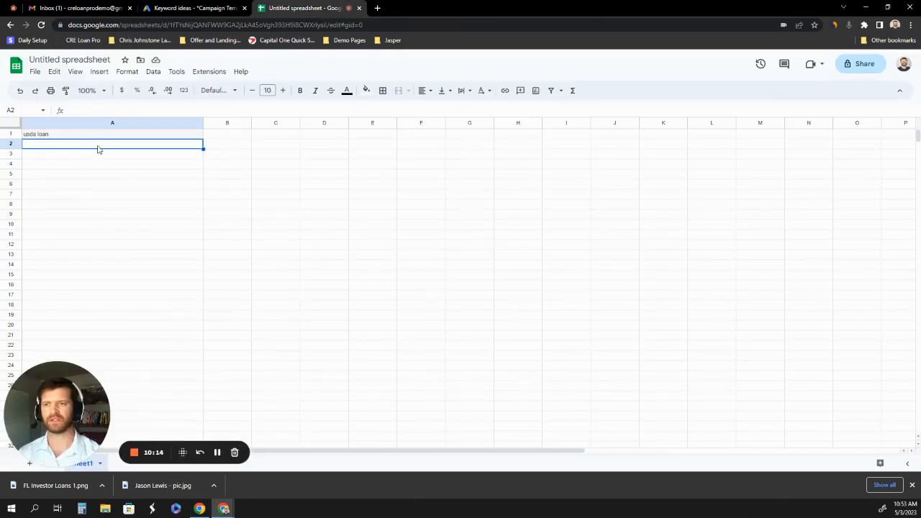
key("ctrl+v")
Copy the keyword "usda loans georgia" from the Google Ads keyword ideas into cell B1 of the spreadsheet and widen column B.
left_click(189, 8)
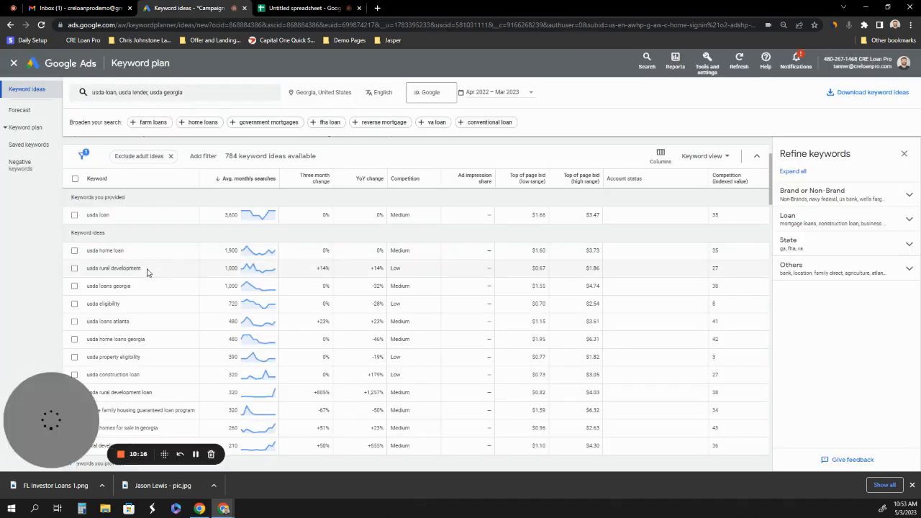
left_click_drag(140, 288, 75, 289)
key("ctrl+c")
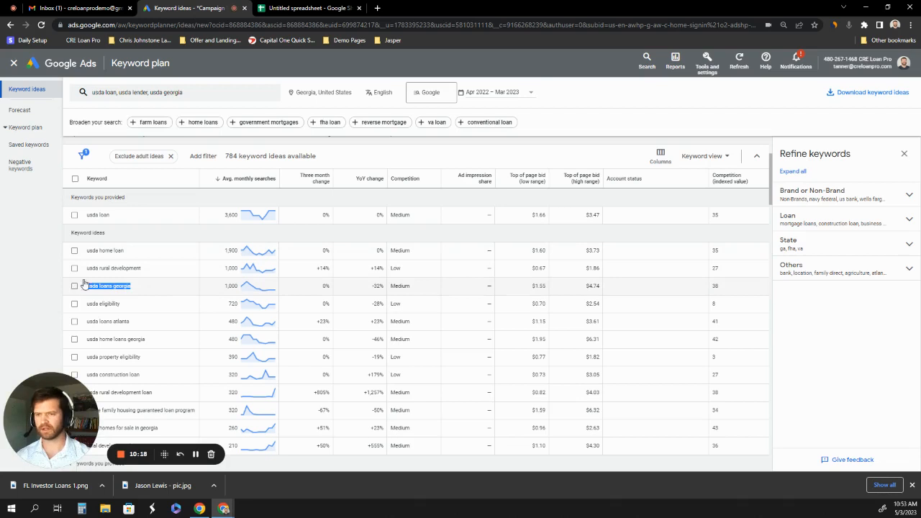
left_click(323, 7)
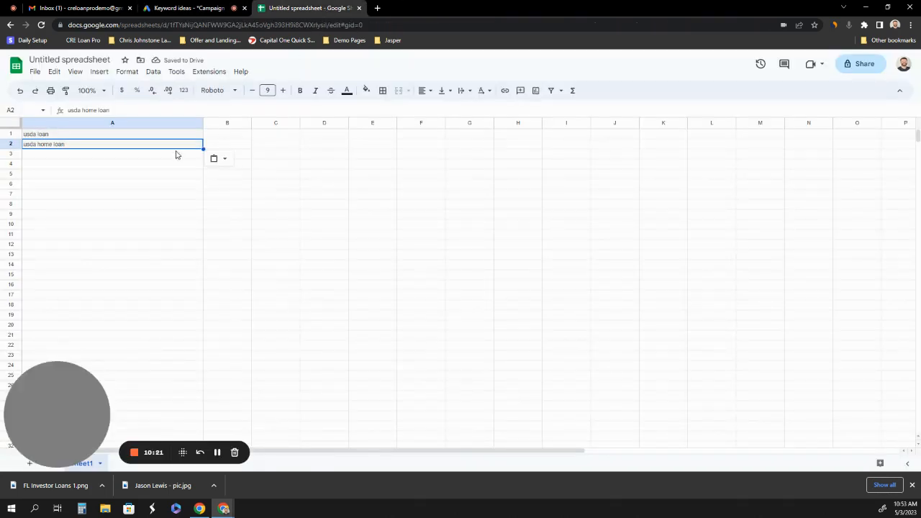
left_click_drag(252, 123, 344, 123)
left_click(254, 136)
key("ctrl+v")
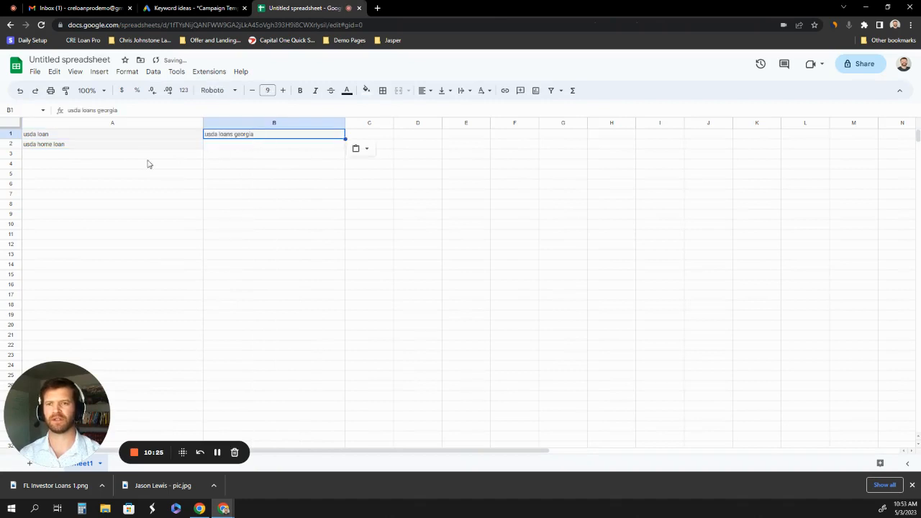
Copy the keyword "usda loans atlanta" from the Google Ads keyword ideas into cell A9 of the Google Sheets spreadsheet.
left_click(118, 154)
left_click(207, 11)
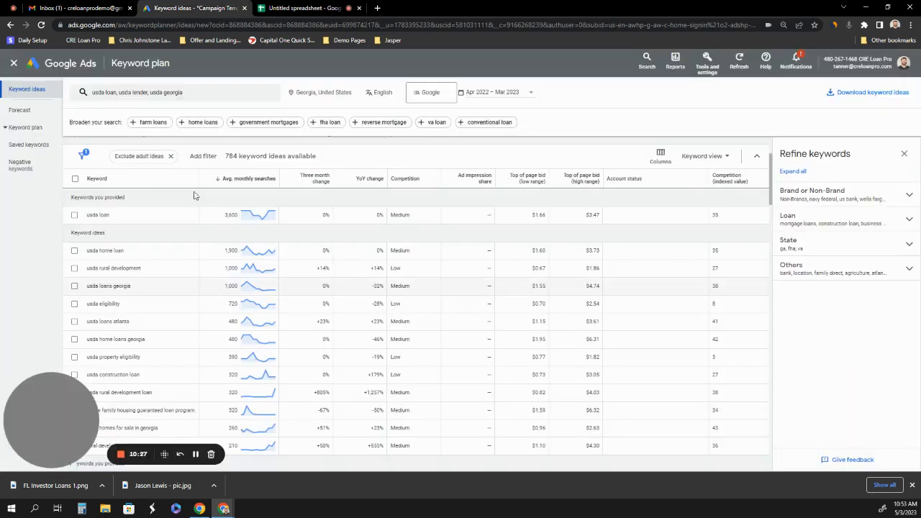
scroll(147, 270, "down", 1)
scroll(147, 270, "down", 1)
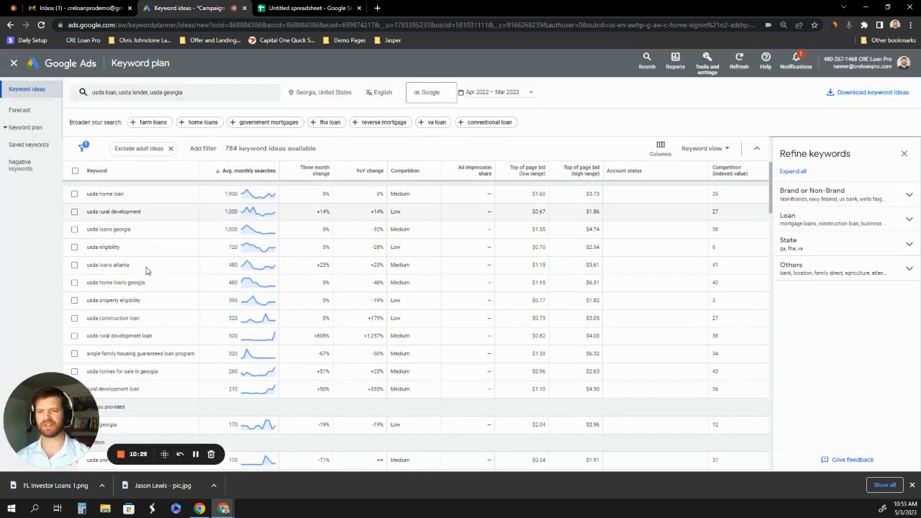
triple_click(89, 268)
key("ctrl+c")
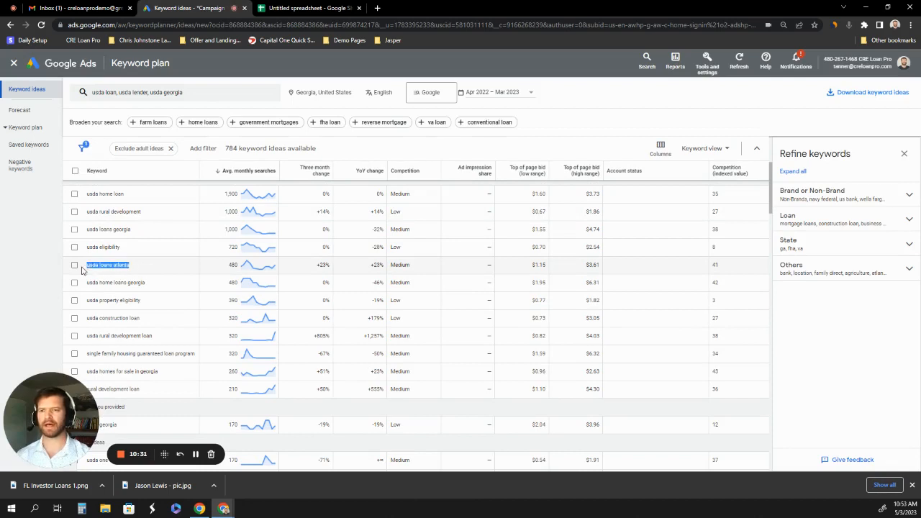
left_click(311, 8)
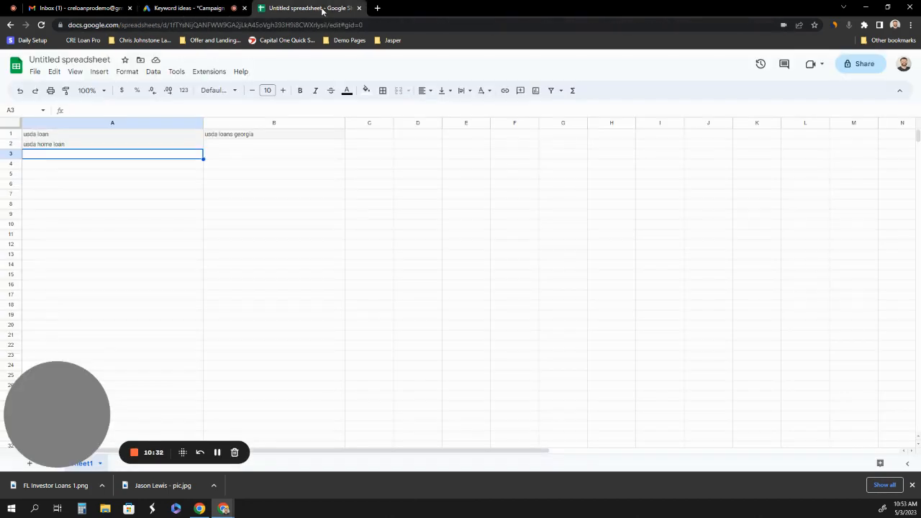
left_click(33, 216)
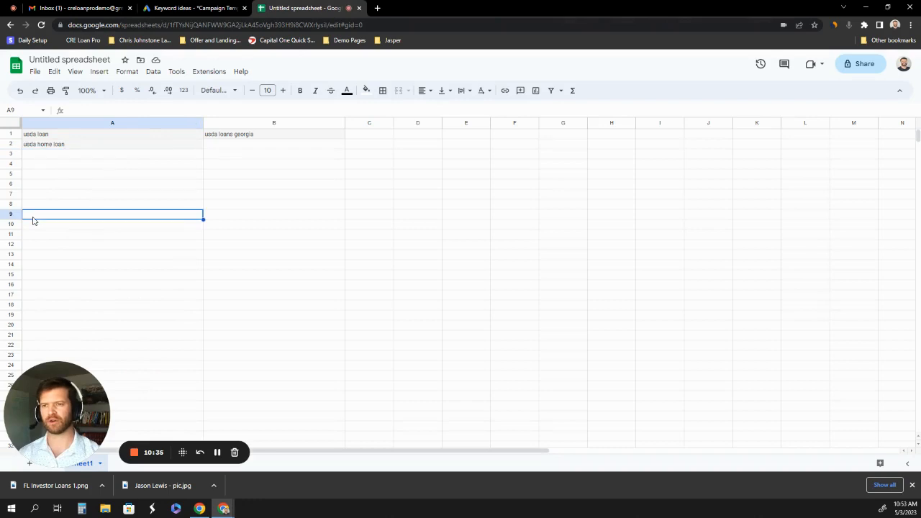
key("ctrl+v")
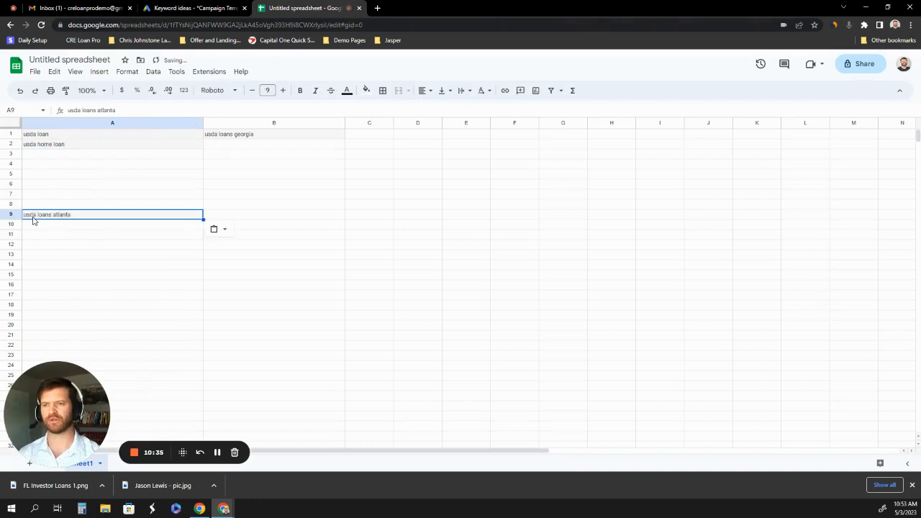
Copy the keyword "usda home loans georgia" from the Google Ads keyword ideas into cell B2 of the spreadsheet.
left_click(199, 11)
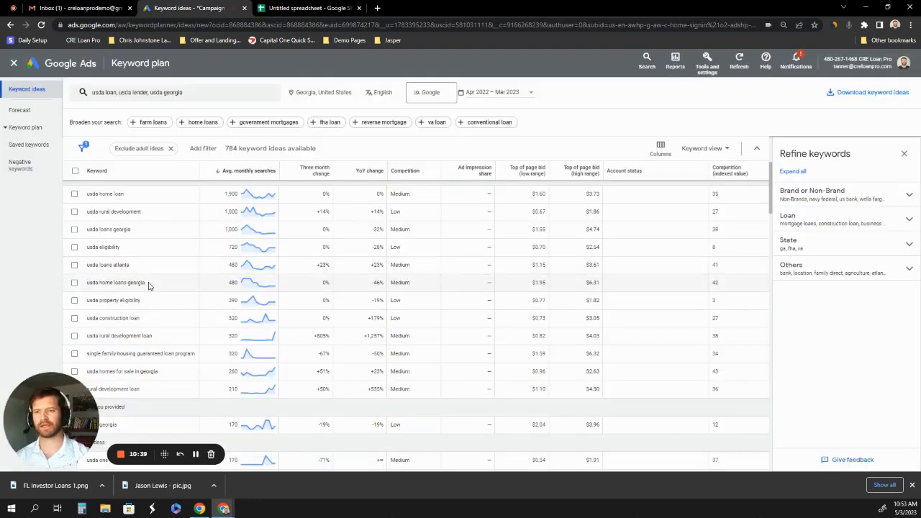
left_click_drag(147, 286, 82, 285)
key("ctrl+c")
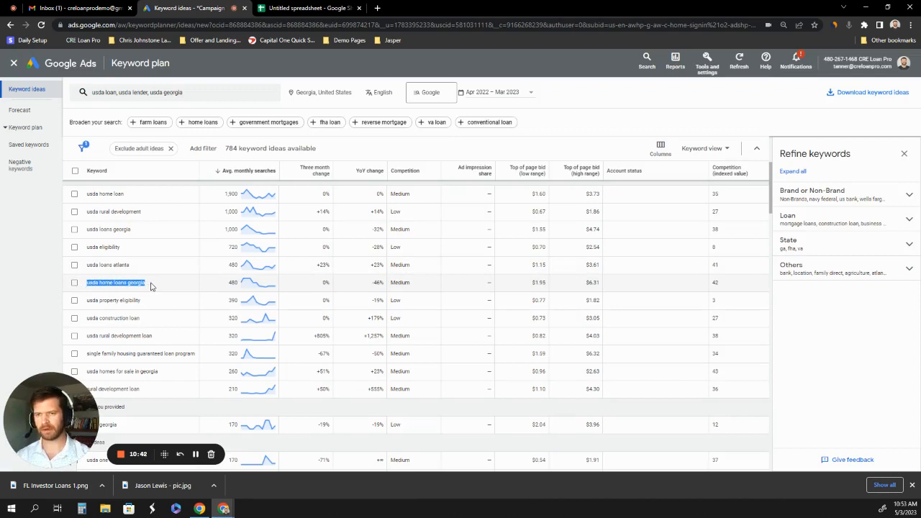
left_click(315, 8)
left_click(247, 144)
key("ctrl+v")
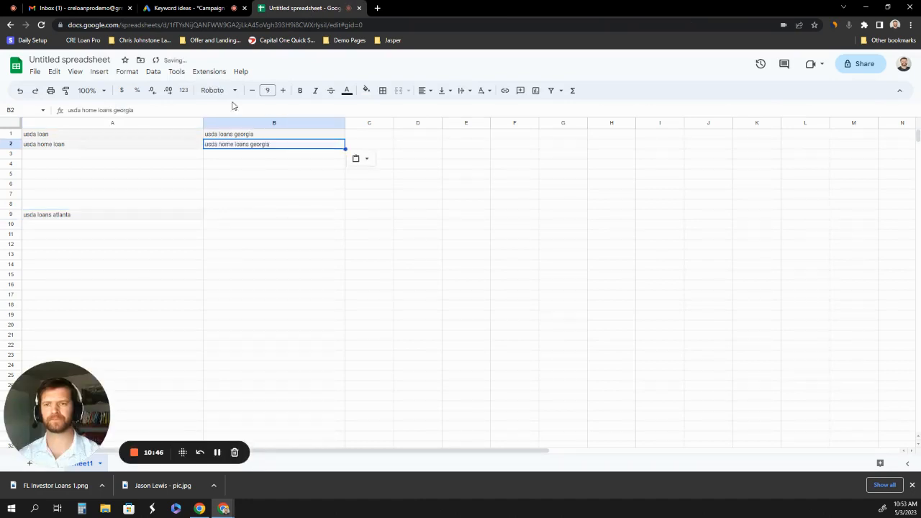
Find the keyword "usda mortgage" among the Google Ads keyword ideas and copy it into cell B7 of the spreadsheet.
left_click(189, 8)
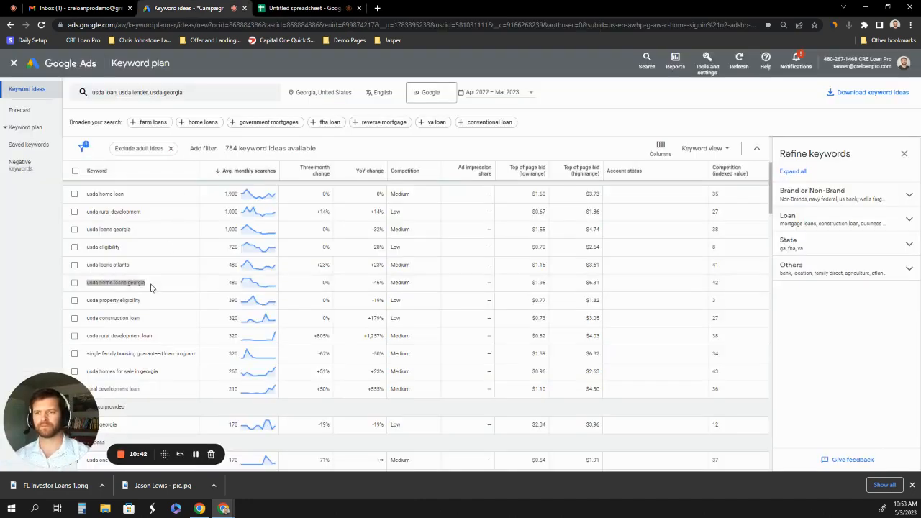
scroll(151, 284, "down", 1)
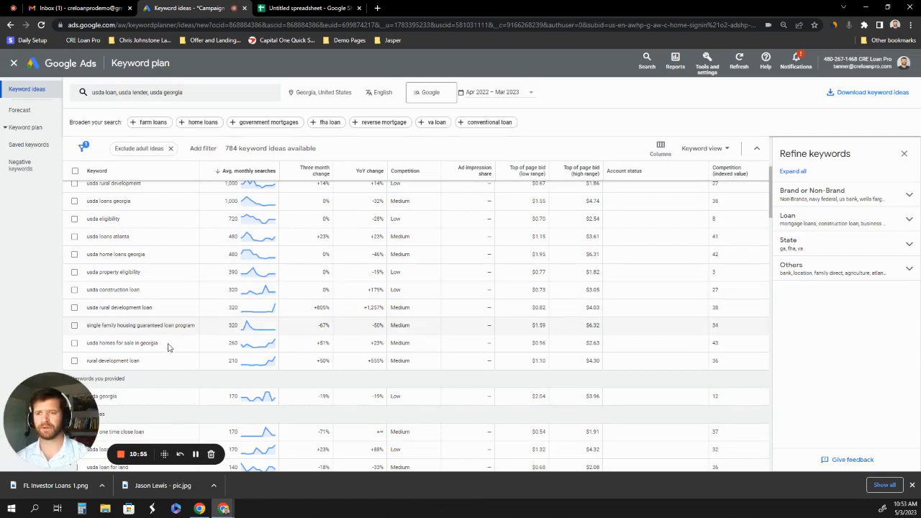
scroll(169, 355, "down", 1)
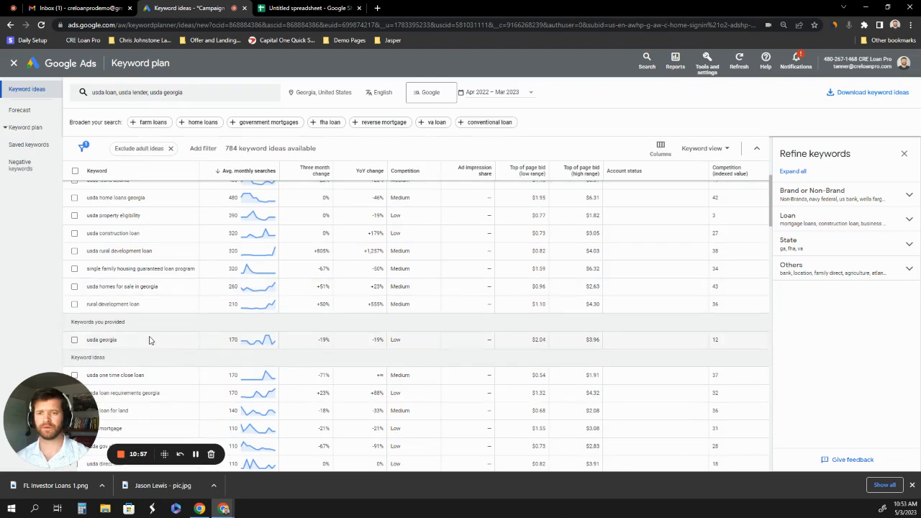
scroll(149, 339, "down", 1)
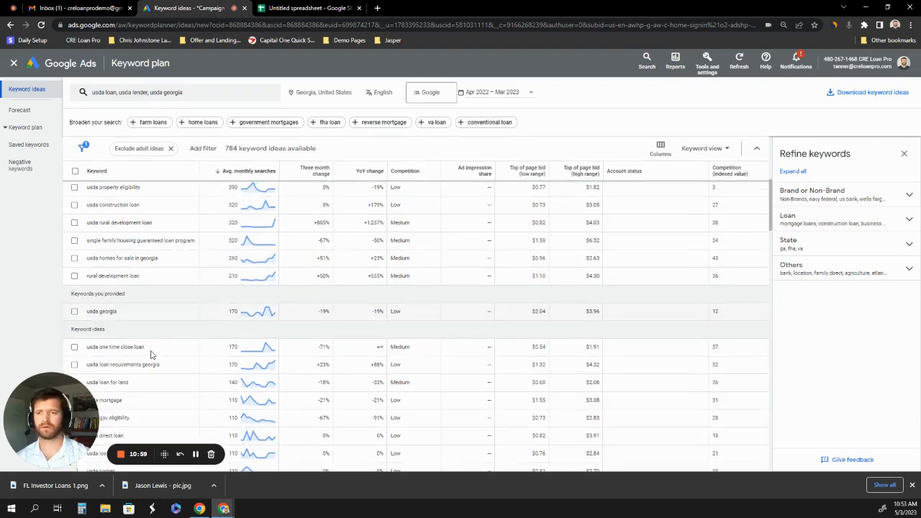
scroll(159, 346, "down", 2)
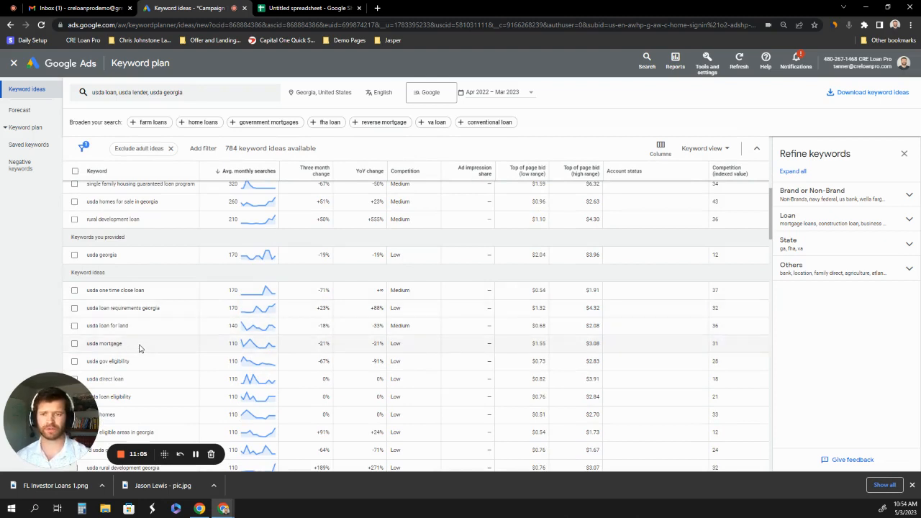
left_click_drag(123, 345, 75, 345)
key("ctrl+c")
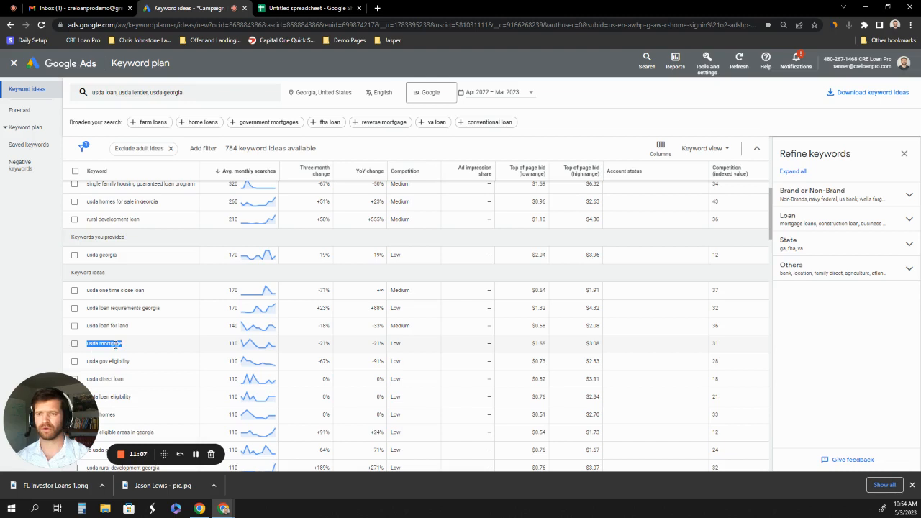
left_click(311, 8)
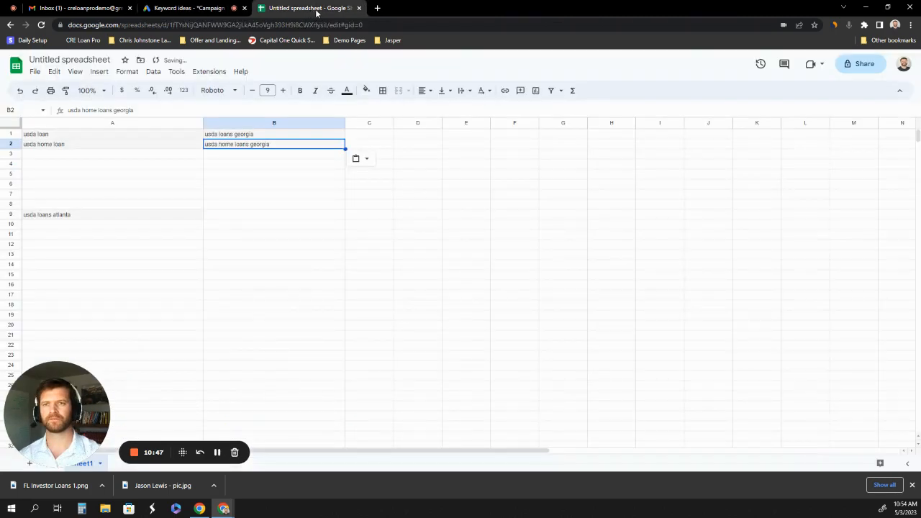
left_click(243, 201)
key("ctrl+v")
Look through the lower-volume Google Ads keyword ideas and copy "usda lenders in georgia" into cell A13 of the spreadsheet.
left_click(190, 8)
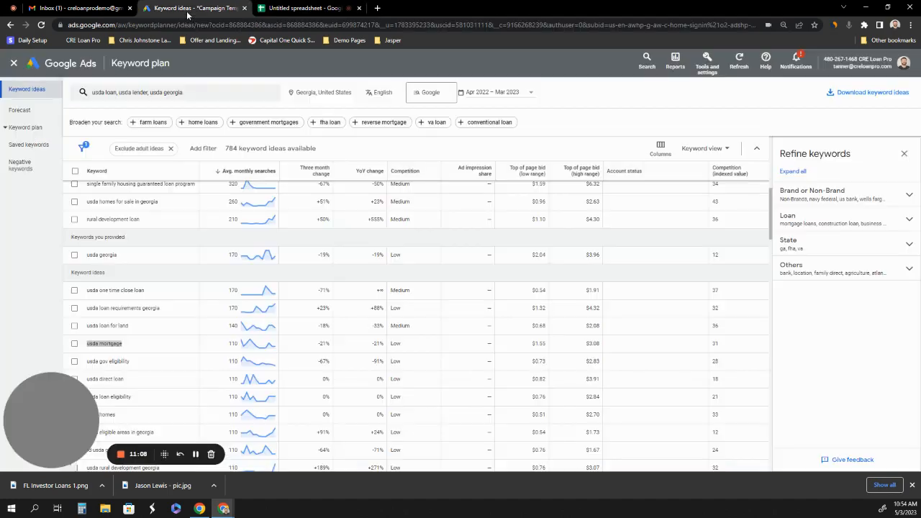
scroll(149, 267, "down", 3)
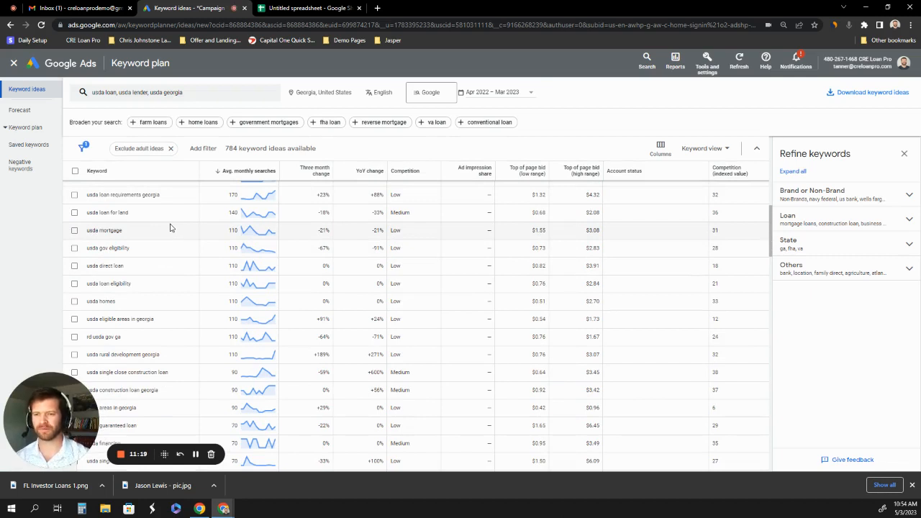
scroll(169, 219, "up", 1)
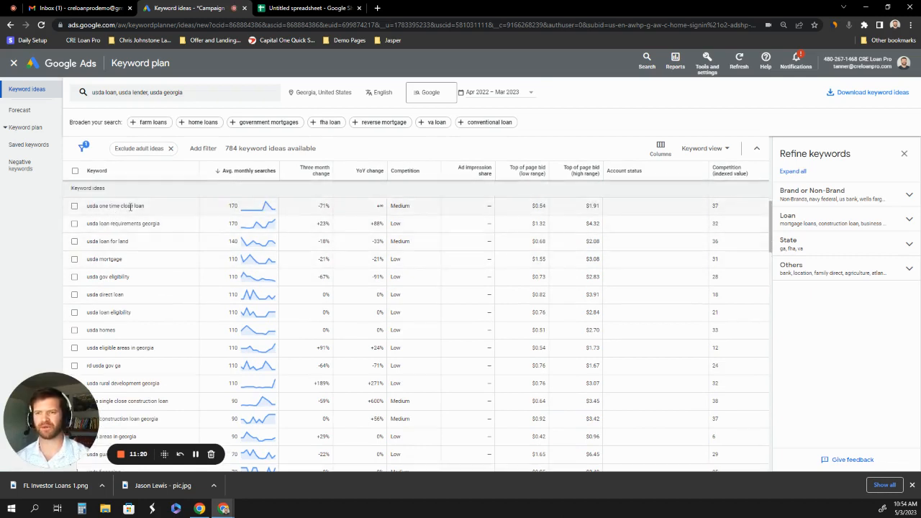
scroll(155, 237, "down", 3)
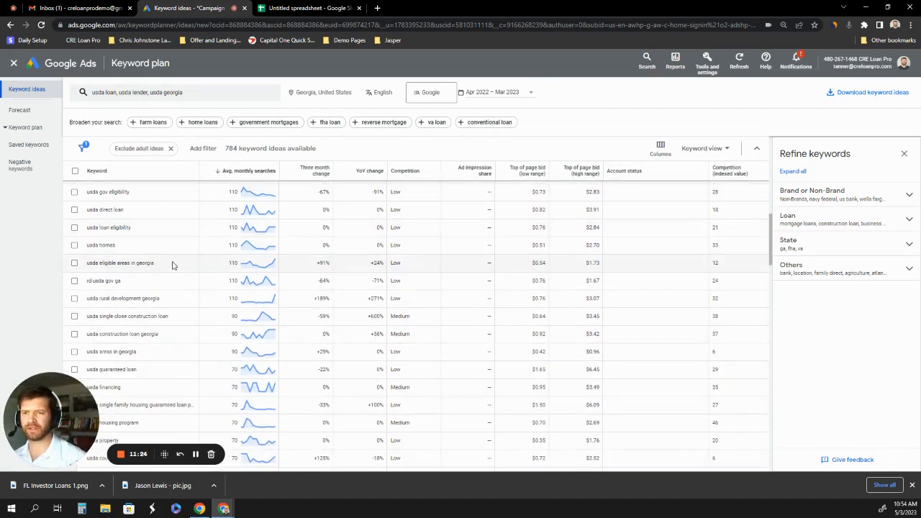
scroll(170, 298, "down", 1)
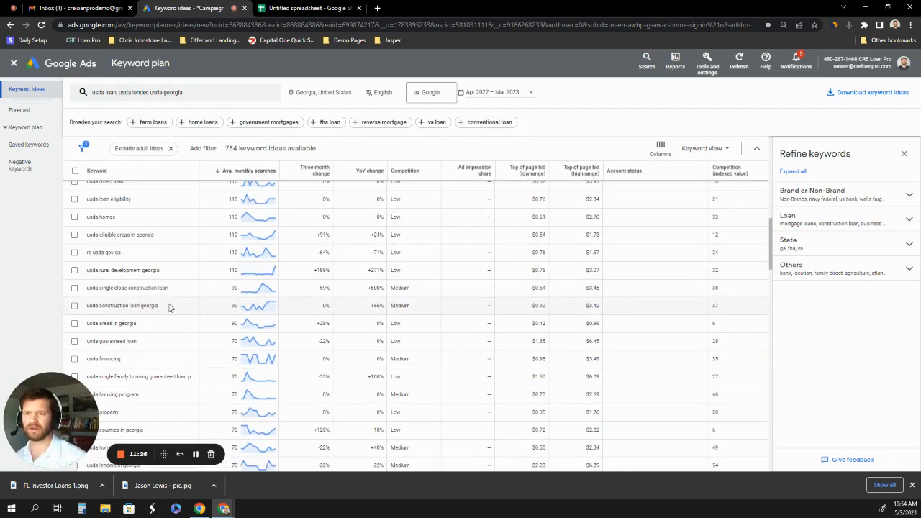
scroll(168, 307, "down", 1)
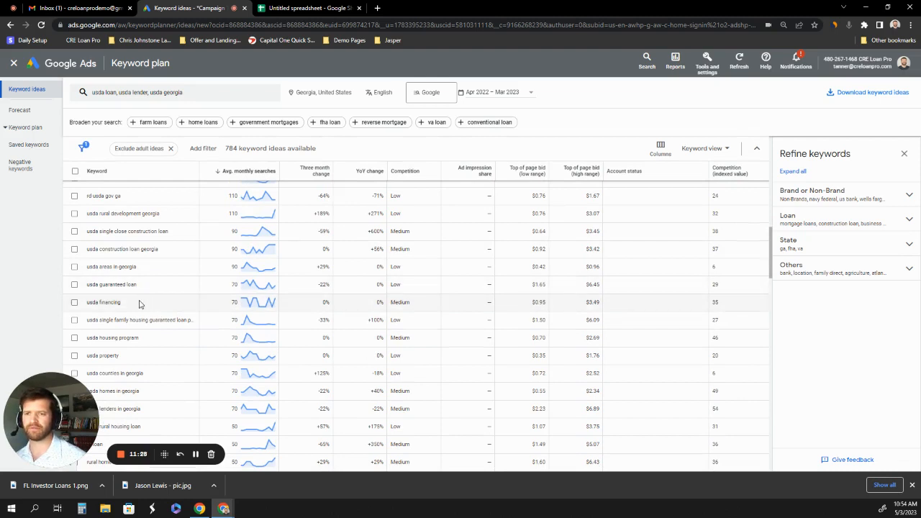
scroll(144, 304, "down", 1)
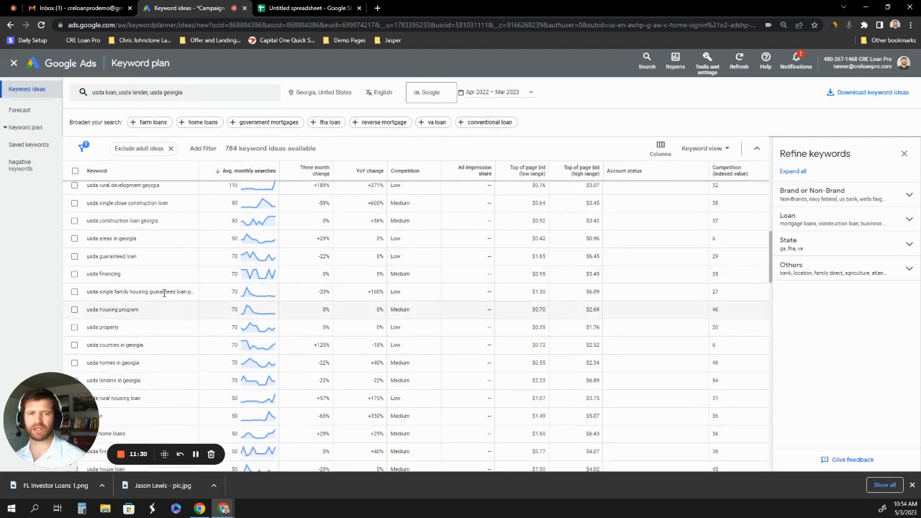
scroll(161, 321, "down", 3)
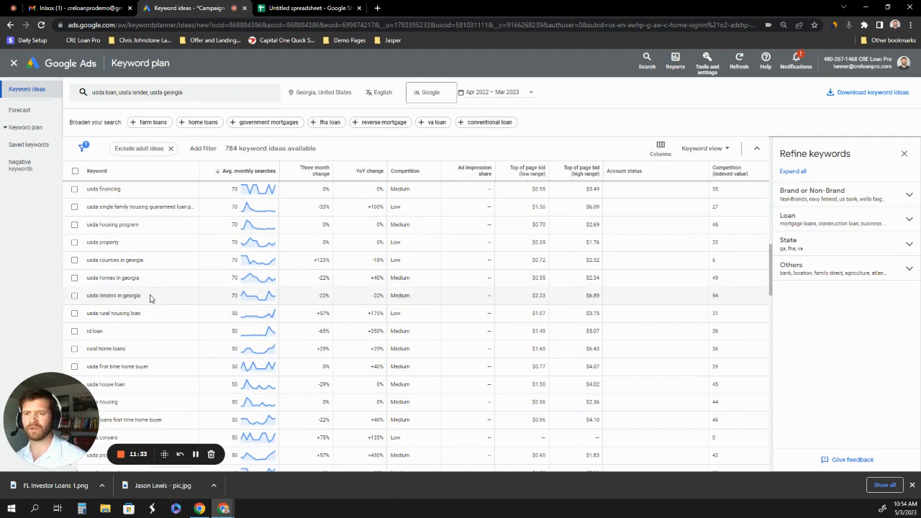
triple_click(92, 301)
key("ctrl+c")
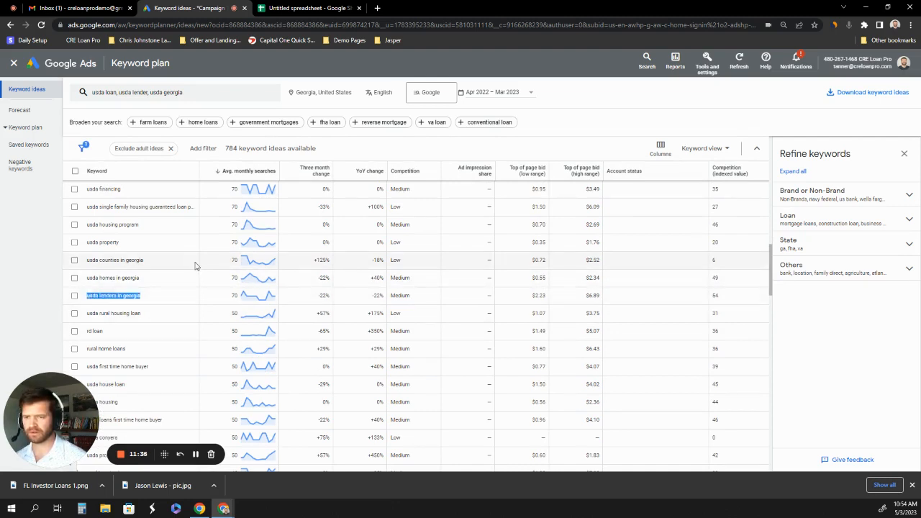
left_click(320, 8)
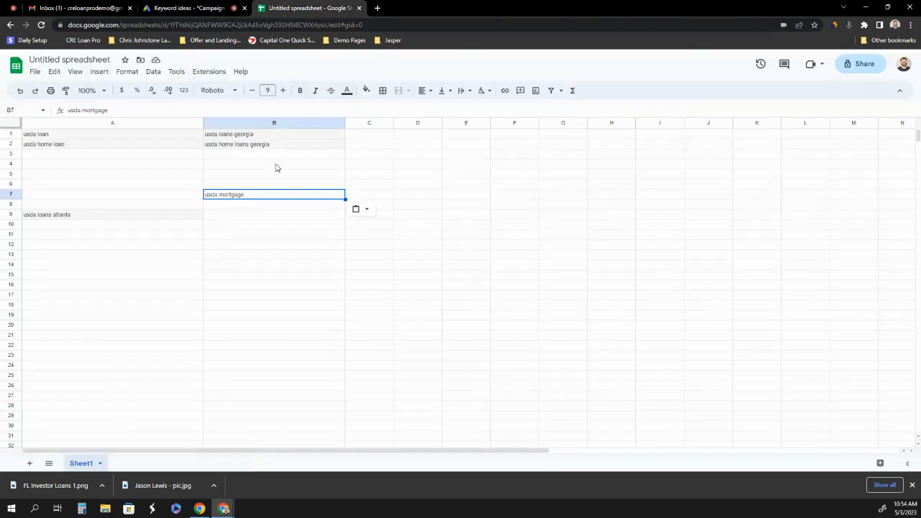
left_click(56, 257)
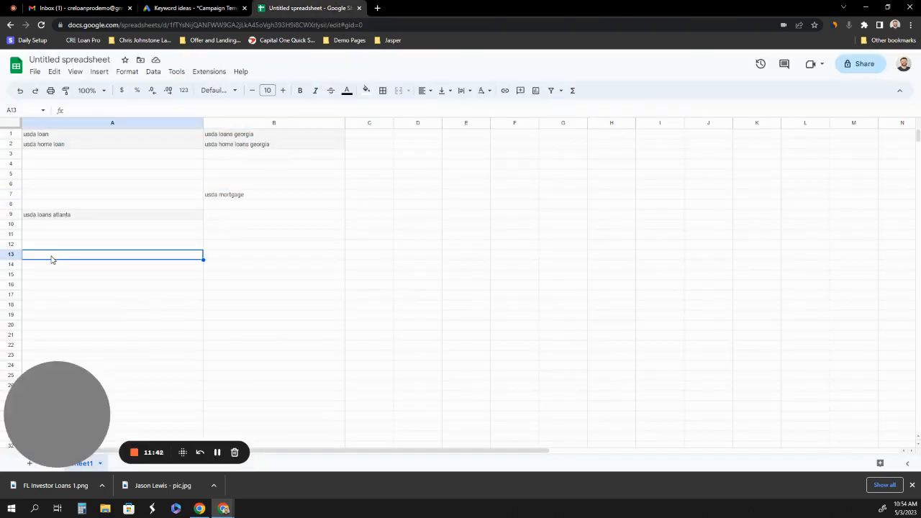
key("ctrl+v")
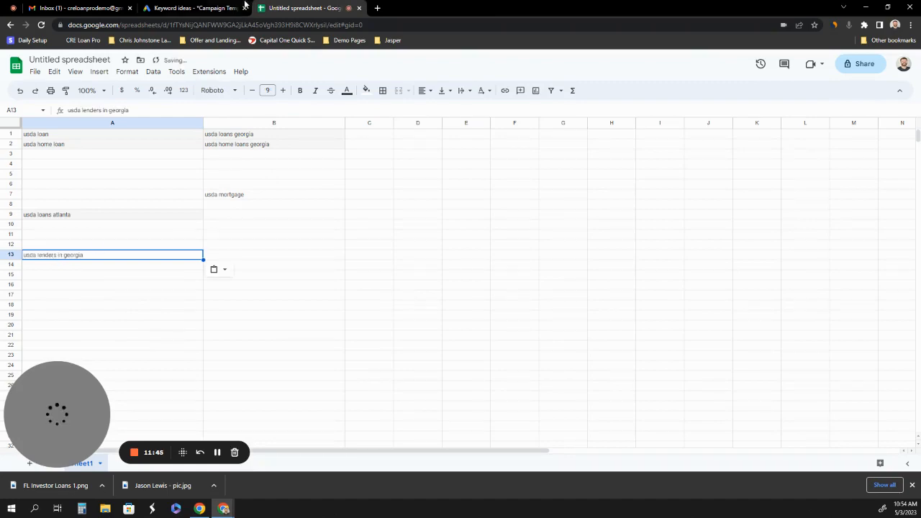
In Google Ads, remove "usda loan" and "usda georgia" from the keyword search and get ideas for "usda lender" only.
left_click(202, 10)
scroll(175, 206, "up", 5)
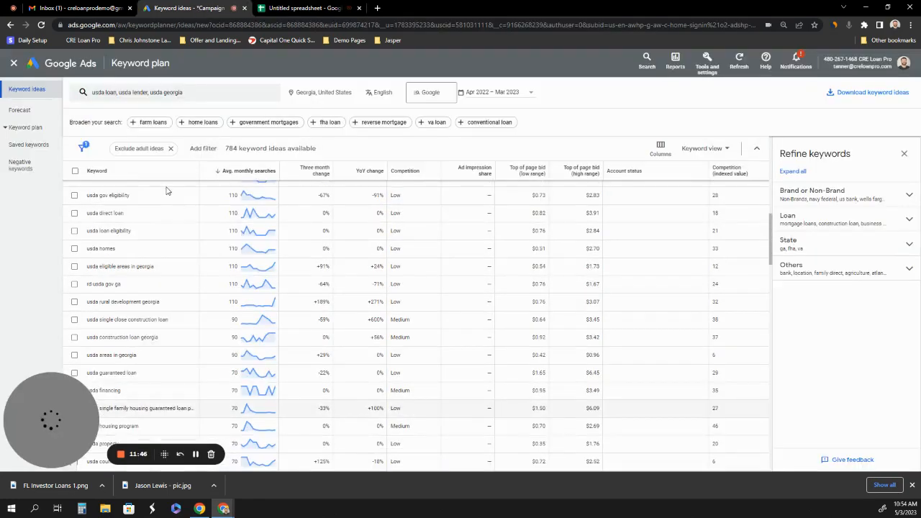
left_click(181, 99)
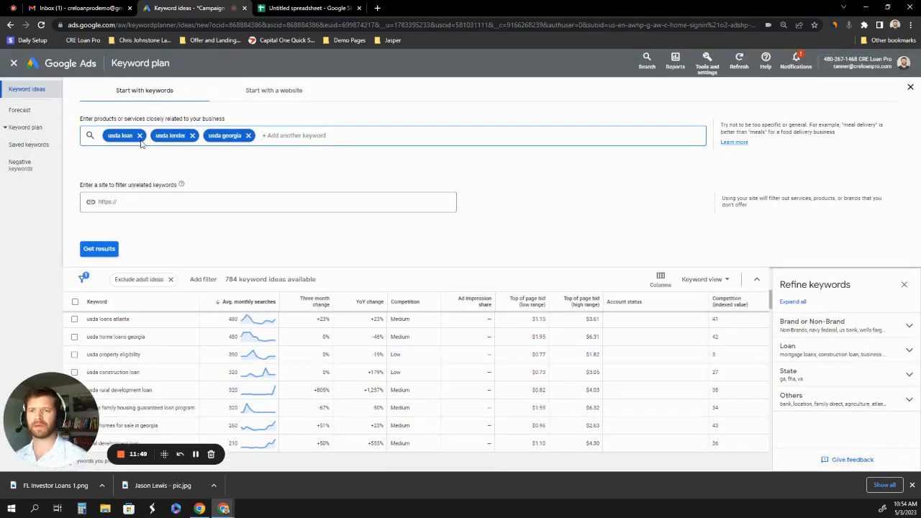
left_click(142, 135)
left_click(200, 135)
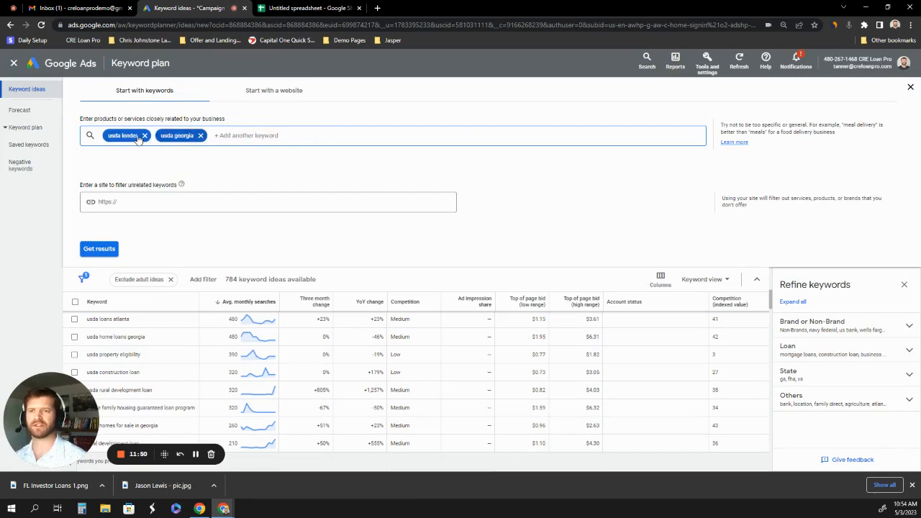
left_click(101, 248)
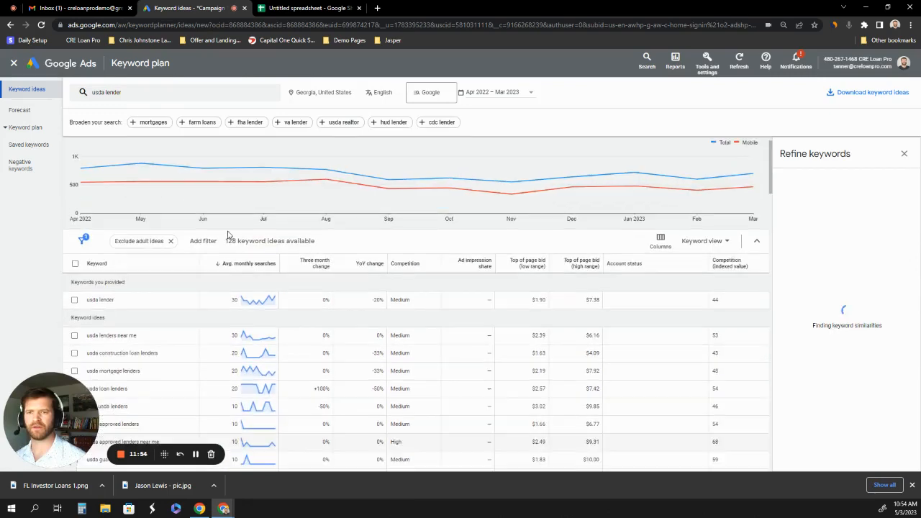
Copy the keyword "usda lender" from the Google Ads keyword results into cell A14 of the spreadsheet.
scroll(183, 261, "down", 1)
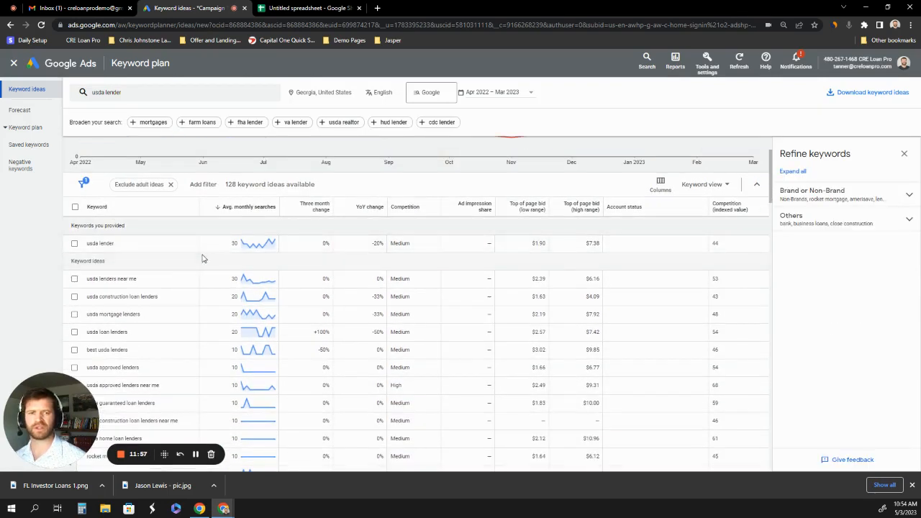
left_click_drag(123, 247, 85, 250)
key("ctrl+c")
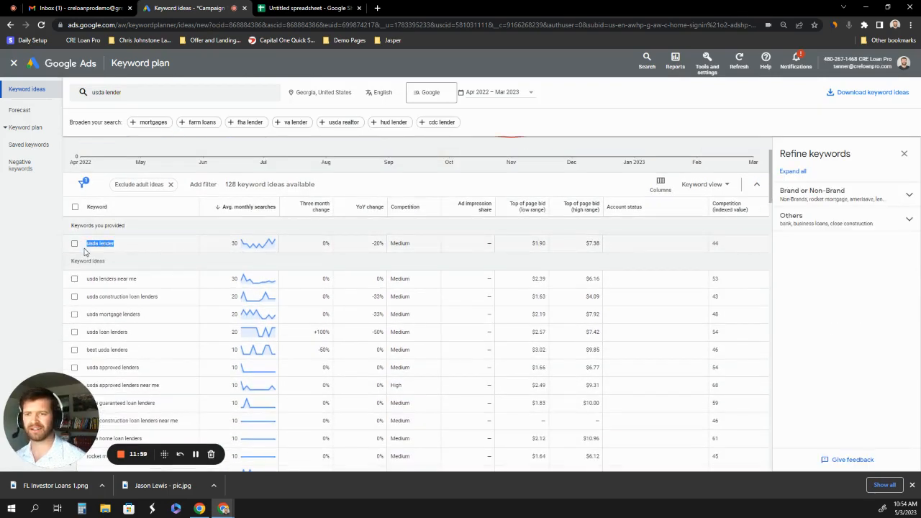
left_click(320, 8)
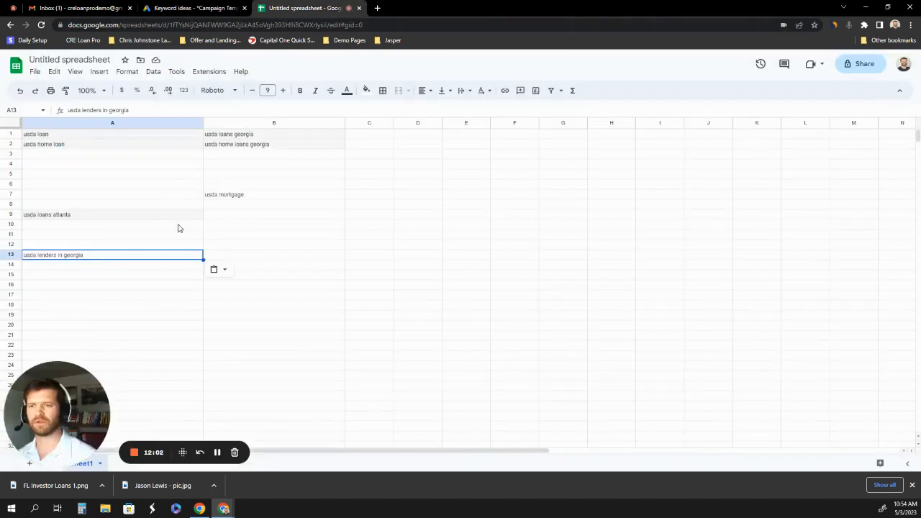
left_click(68, 266)
key("ctrl+v")
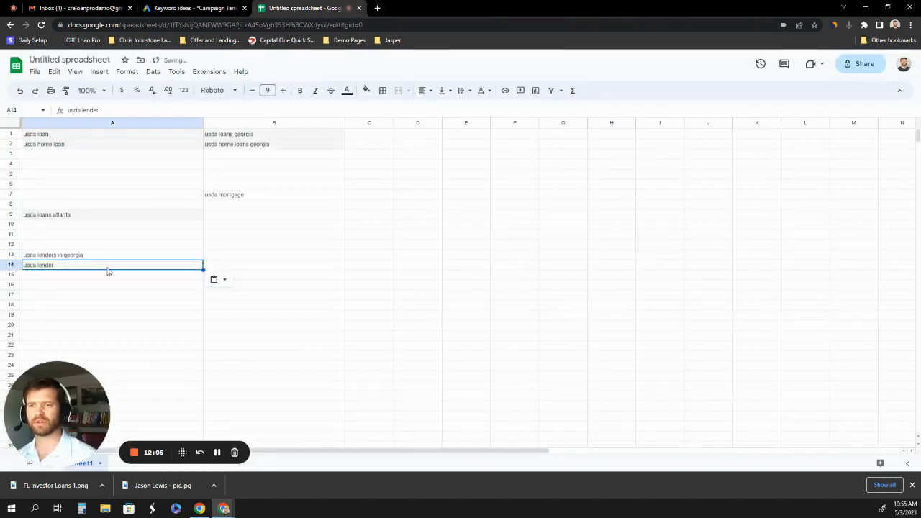
Select the keyword idea "usda lenders near me" in Google Ads and copy its text into cell A15 of the spreadsheet.
left_click(193, 8)
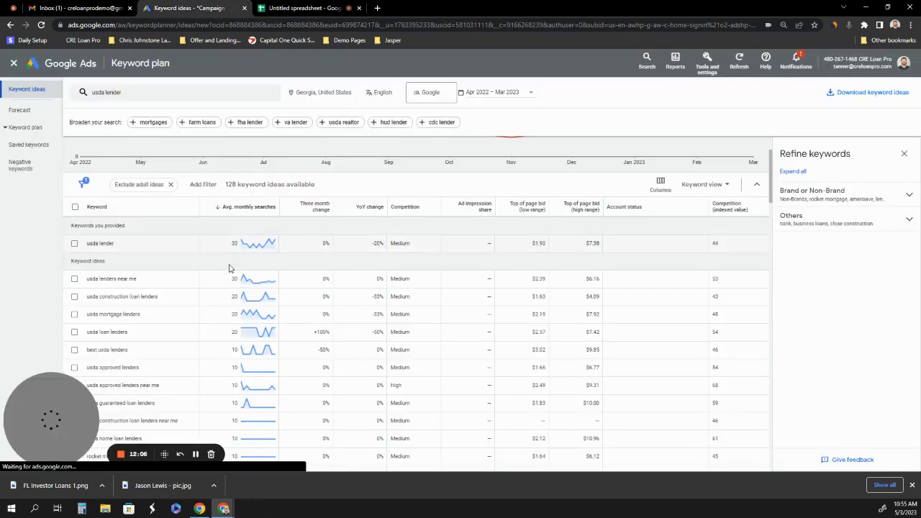
scroll(216, 257, "down", 1)
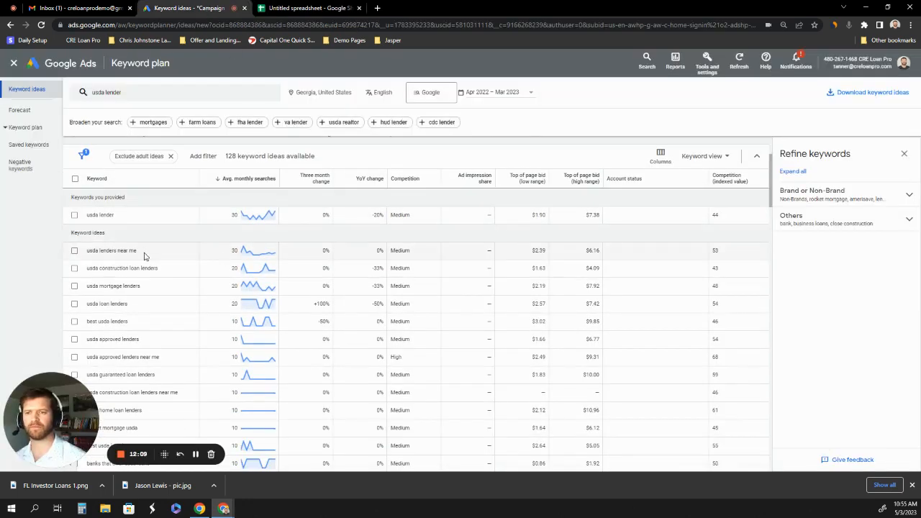
left_click_drag(144, 254, 89, 255)
left_click(74, 251)
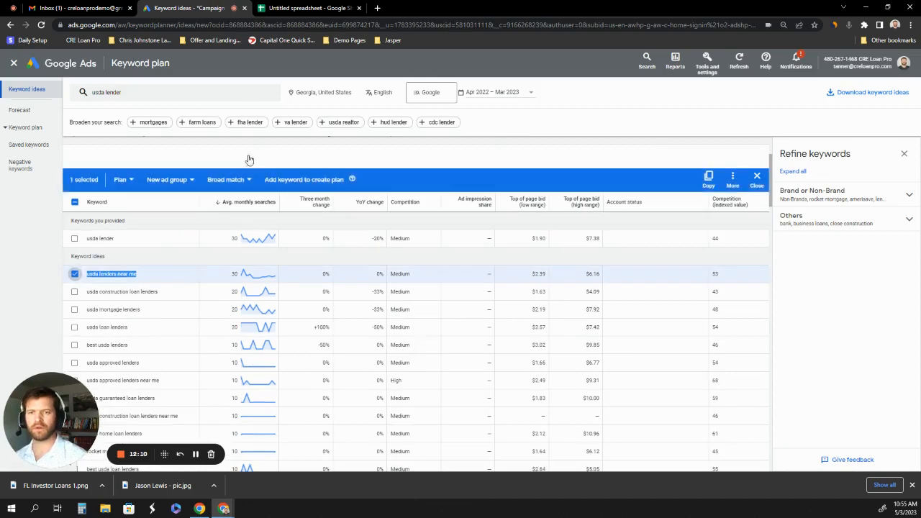
left_click(313, 10)
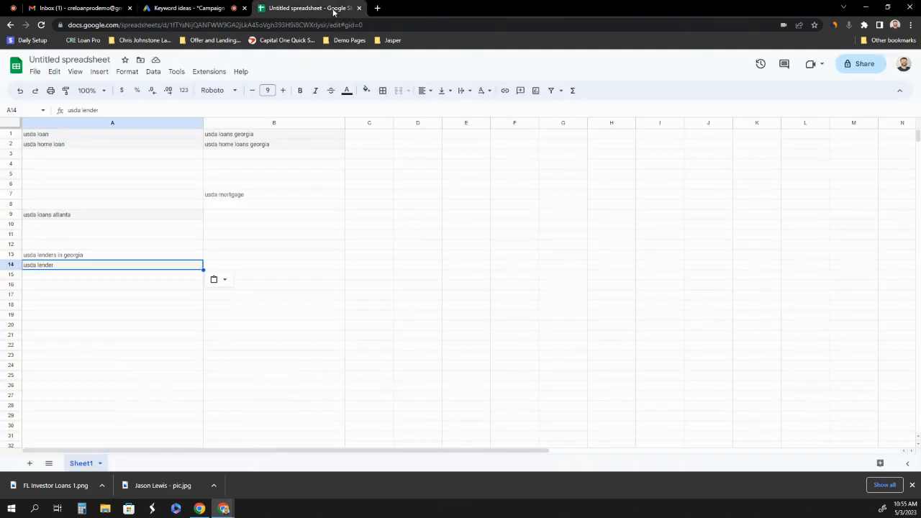
left_click(48, 274)
type("usda lenders near me")
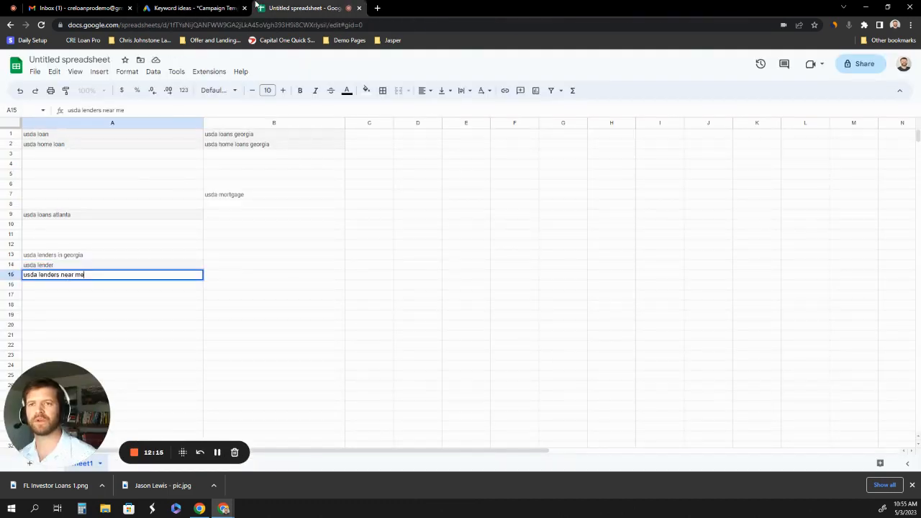
Copy the keyword idea "usda mortgage lenders" from Google Ads into cell A16 of the spreadsheet.
left_click(190, 8)
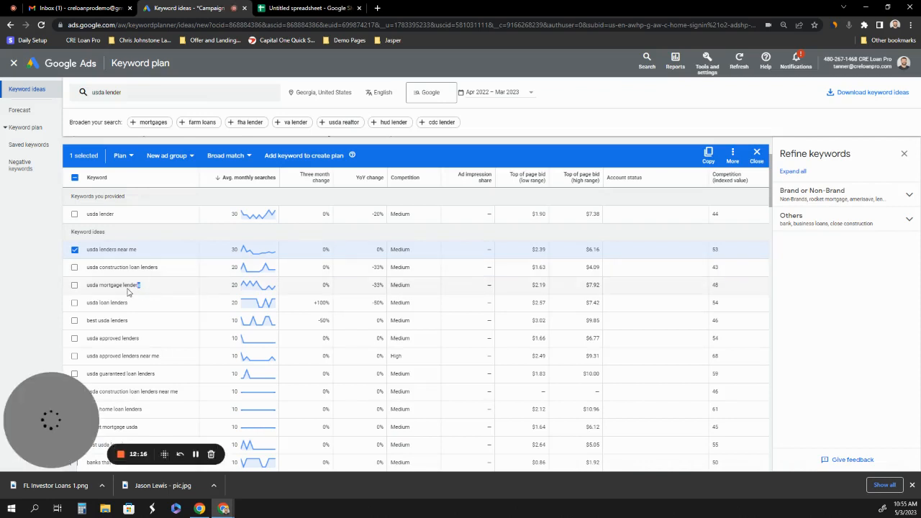
left_click_drag(142, 286, 84, 291)
key("ctrl+c")
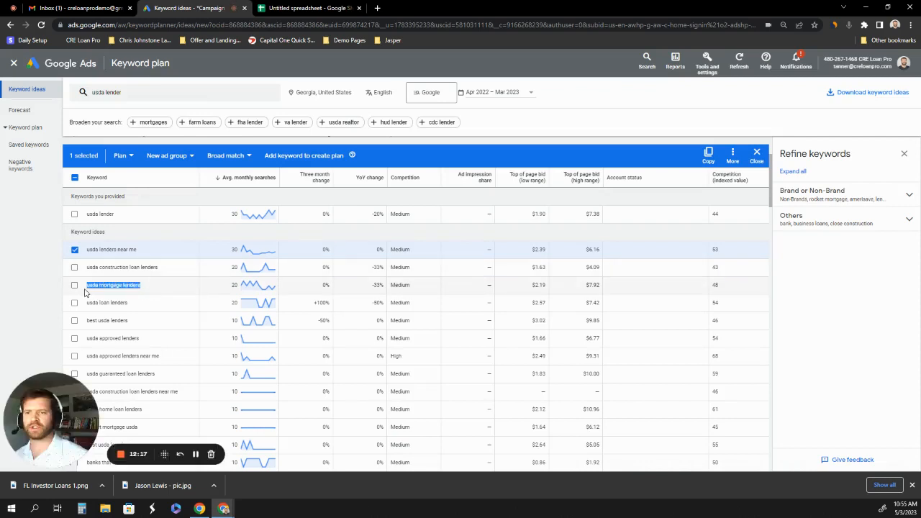
left_click(324, 10)
left_click(56, 286)
key("ctrl+v")
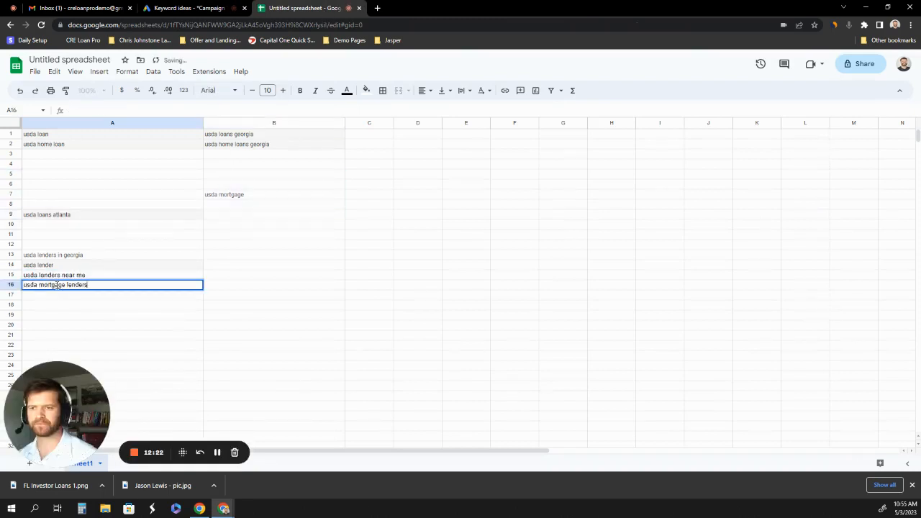
Select the keyword idea "usda loan lenders" in Google Ads and copy its text into cell A17 of the spreadsheet.
left_click(191, 8)
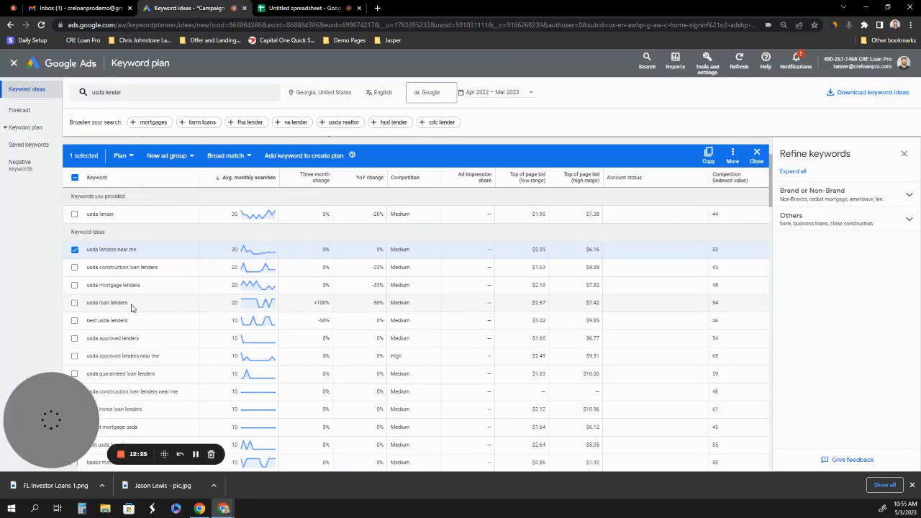
left_click_drag(130, 304, 75, 304)
key("ctrl+c")
left_click(74, 303)
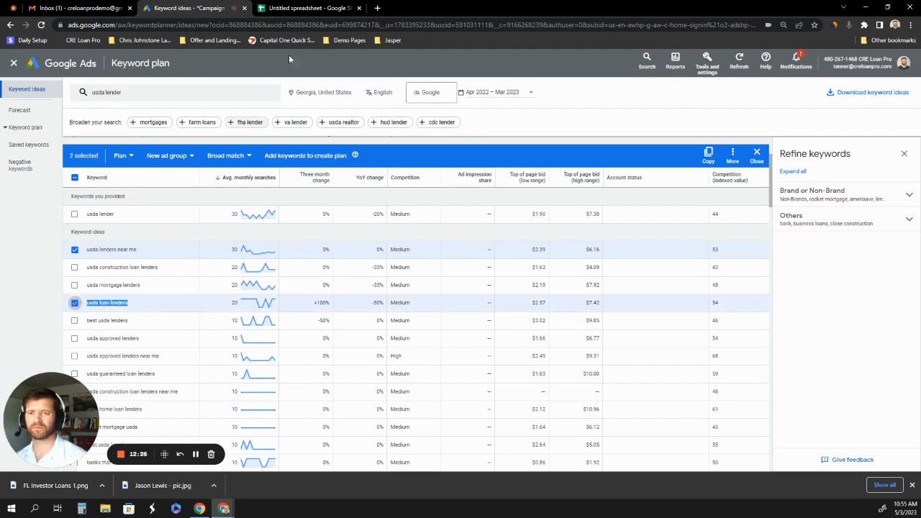
left_click(310, 8)
left_click(88, 297)
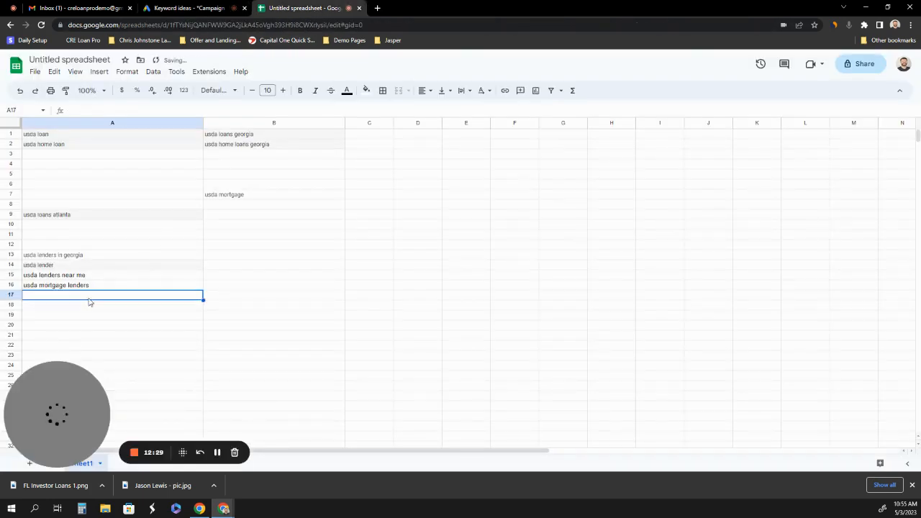
key("ctrl+v")
left_click(113, 308)
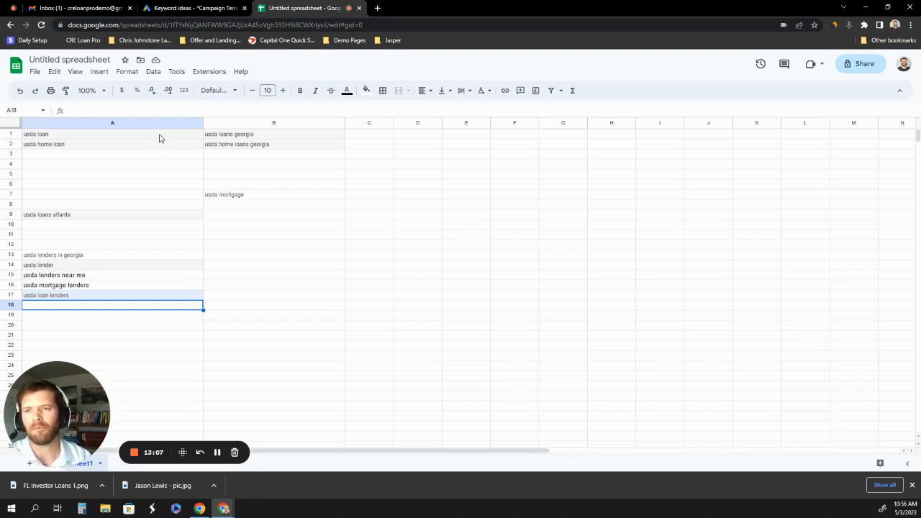
left_click(110, 155)
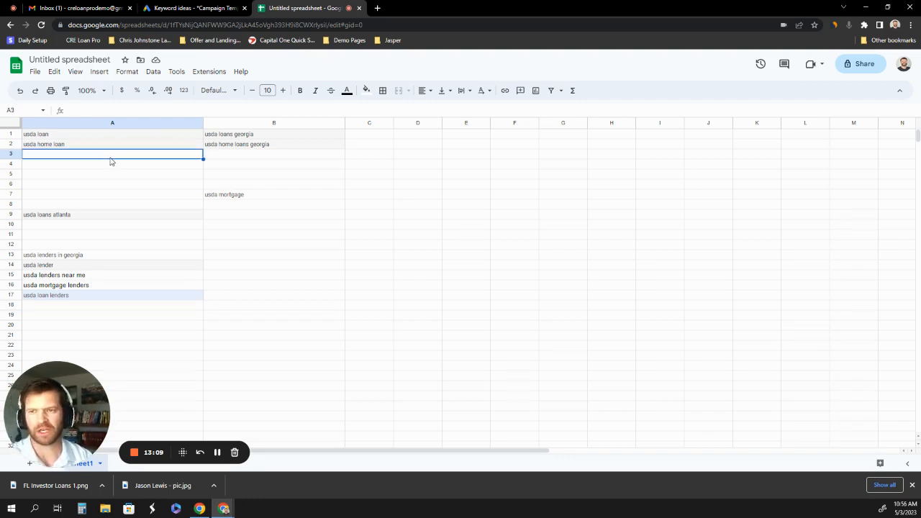
right_click(122, 160)
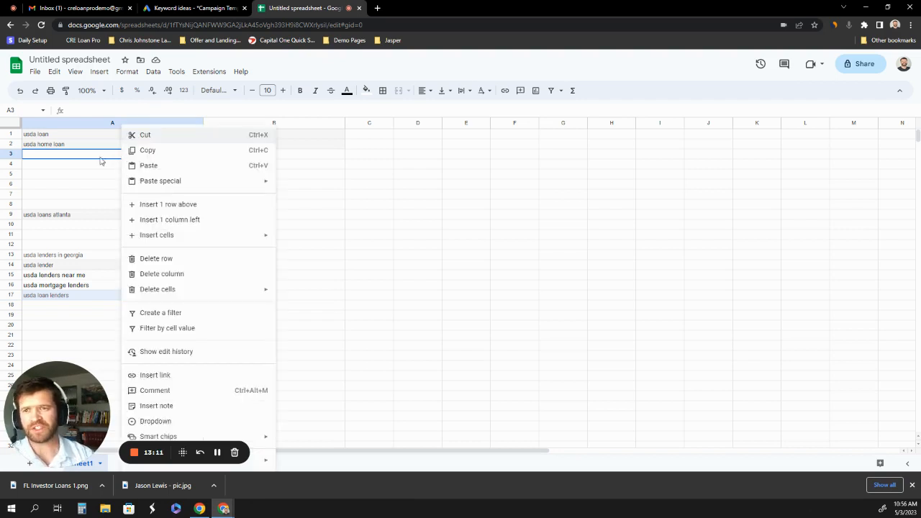
key("Escape")
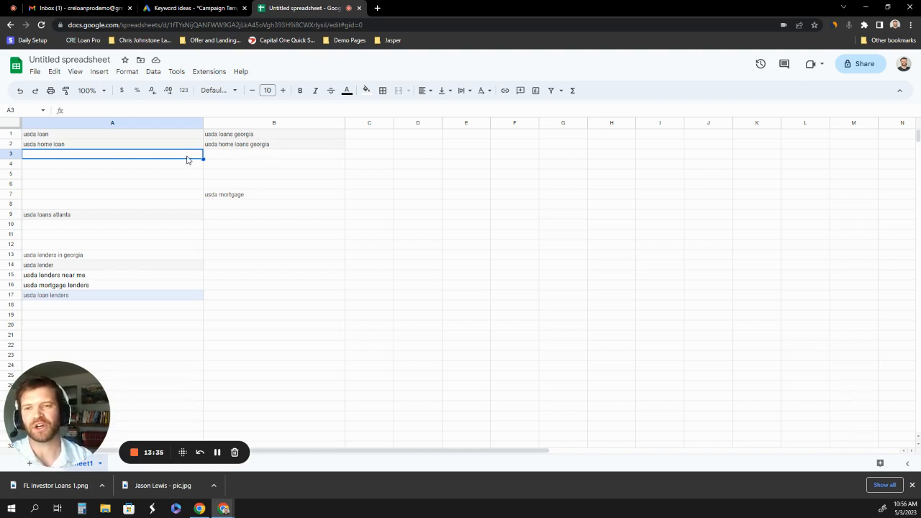
In Google Ads, replace the "usda lender" search with "how much house can i afford" and check its monthly search volume.
left_click(216, 12)
left_click(130, 92)
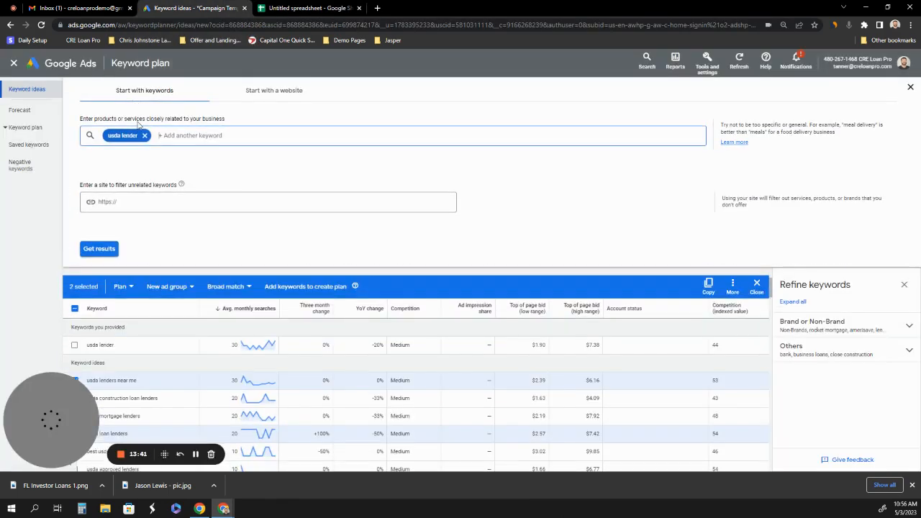
left_click(145, 135)
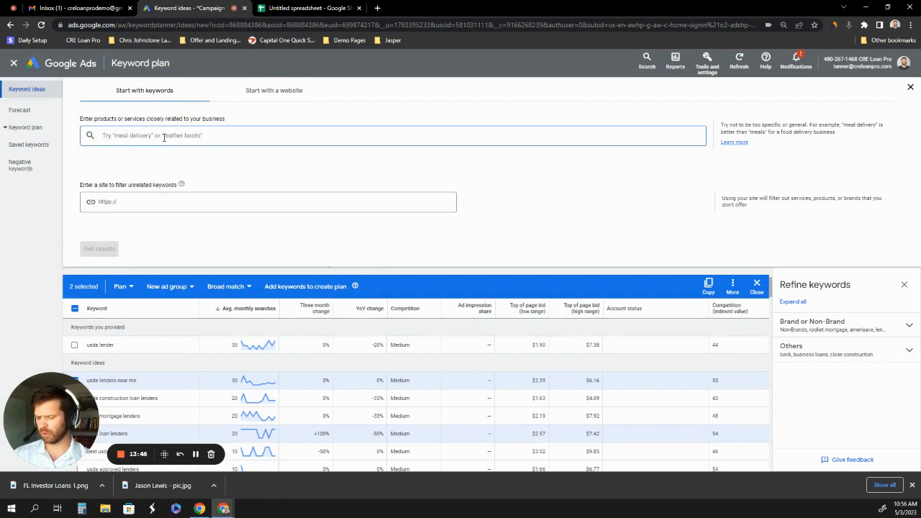
type("how mu")
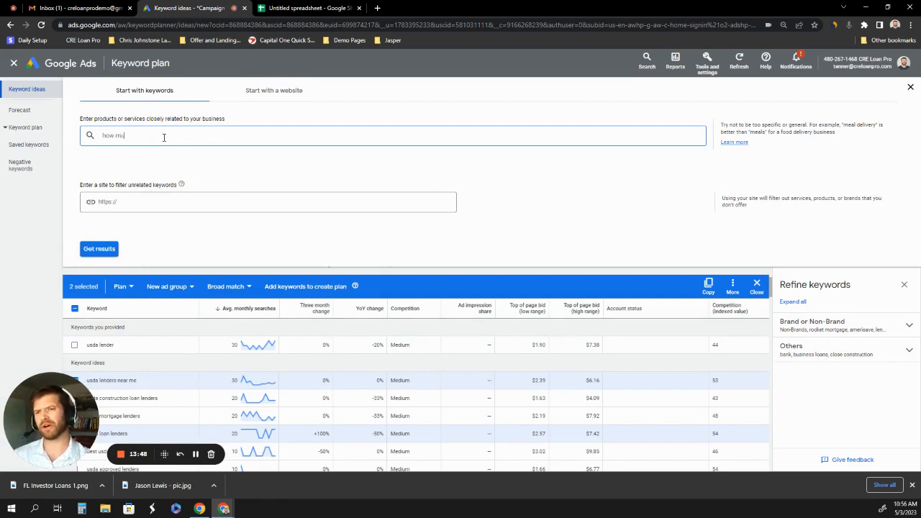
type("ch house can")
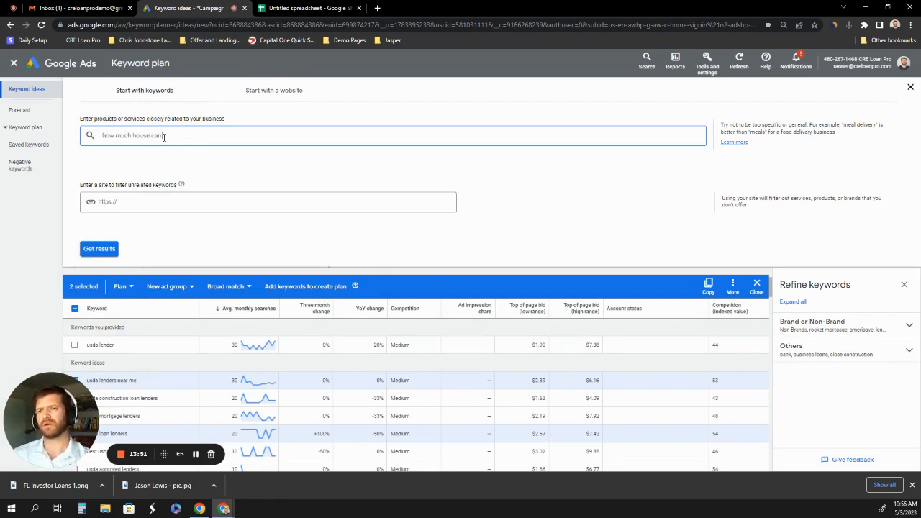
type(" I afford")
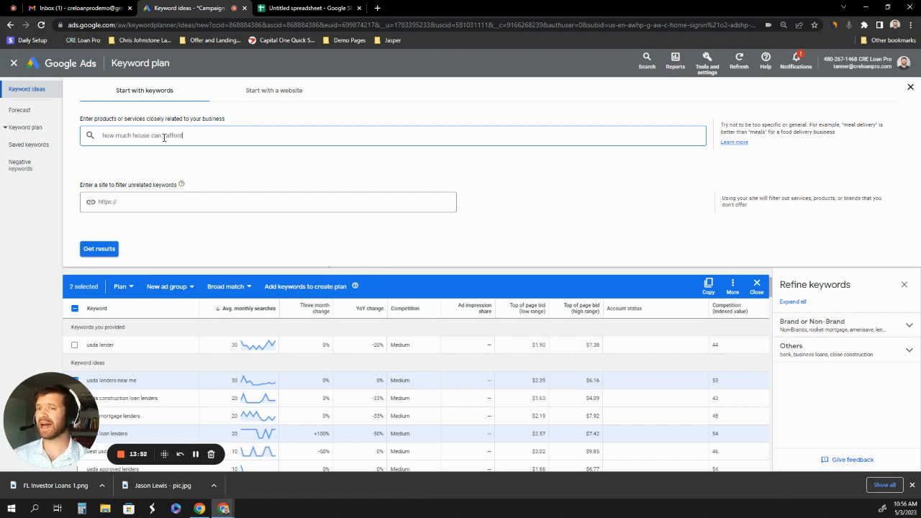
type(",")
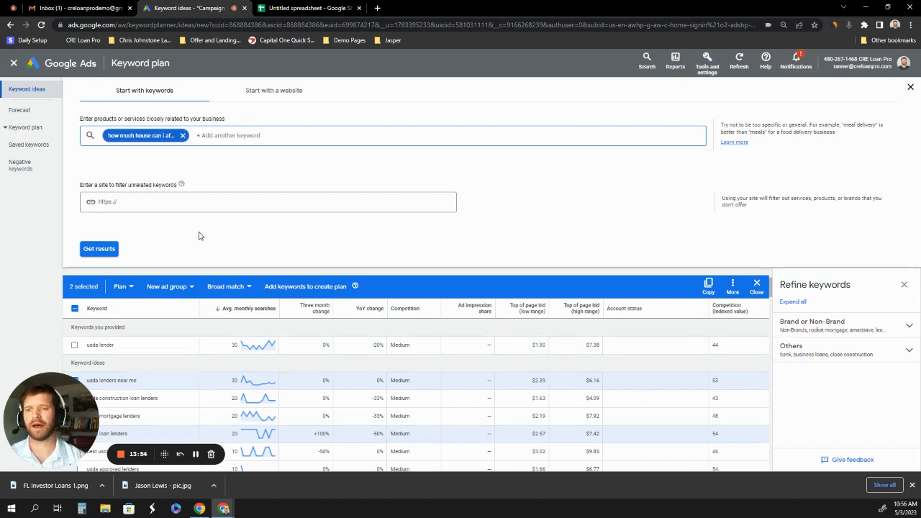
left_click(106, 249)
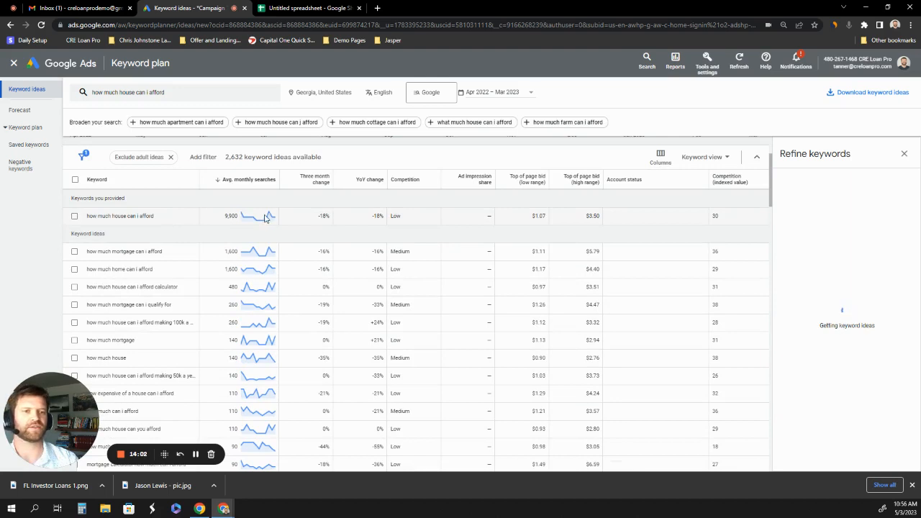
mouse_move(268, 217)
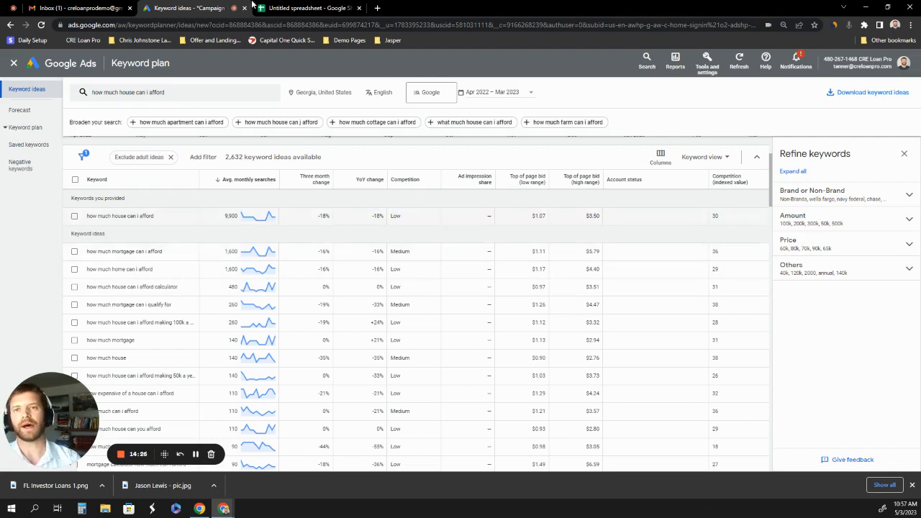
Replace the keyword search with "dscr loan", "rental property loan" and "investment property loan", and review the search volumes and bid ranges of the ideas.
left_click(184, 93)
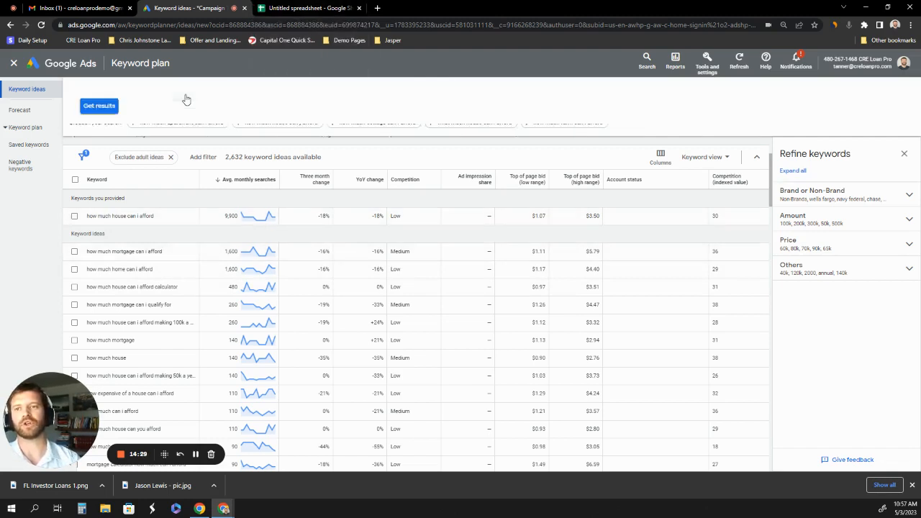
left_click(184, 136)
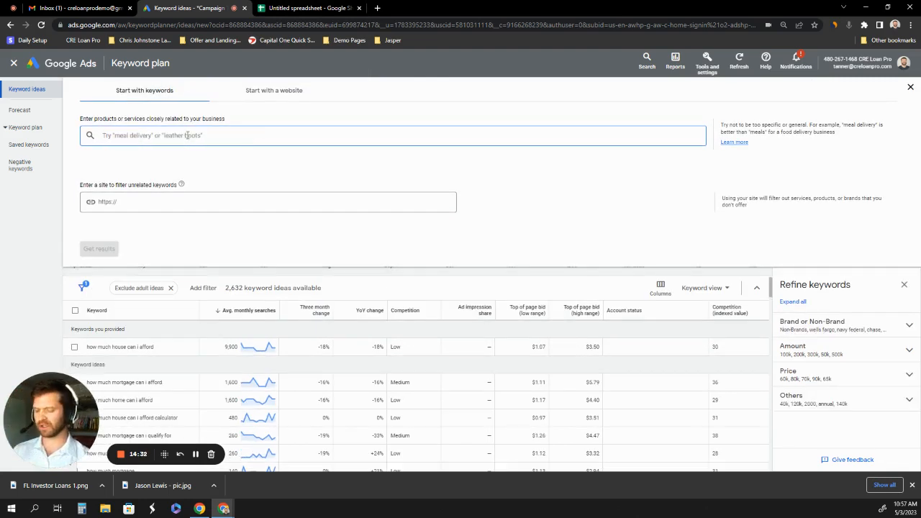
type("dscr loan")
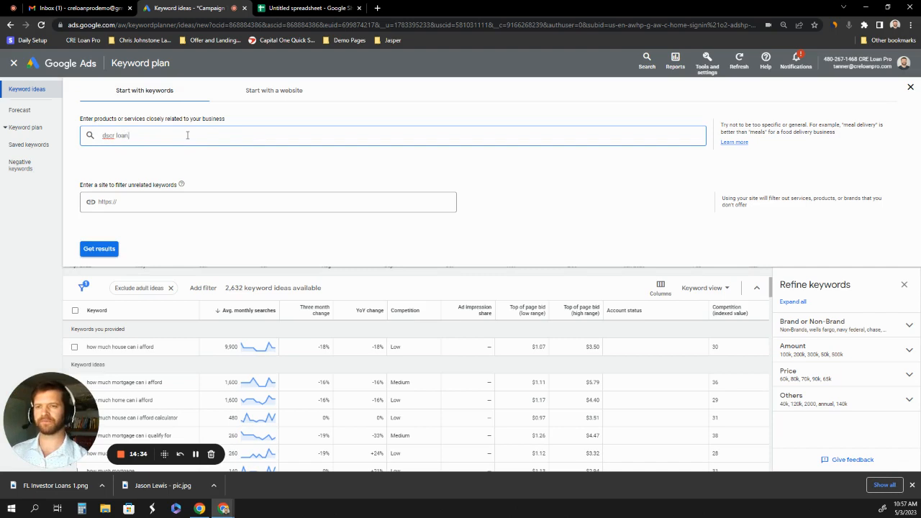
key("Return")
type("rent")
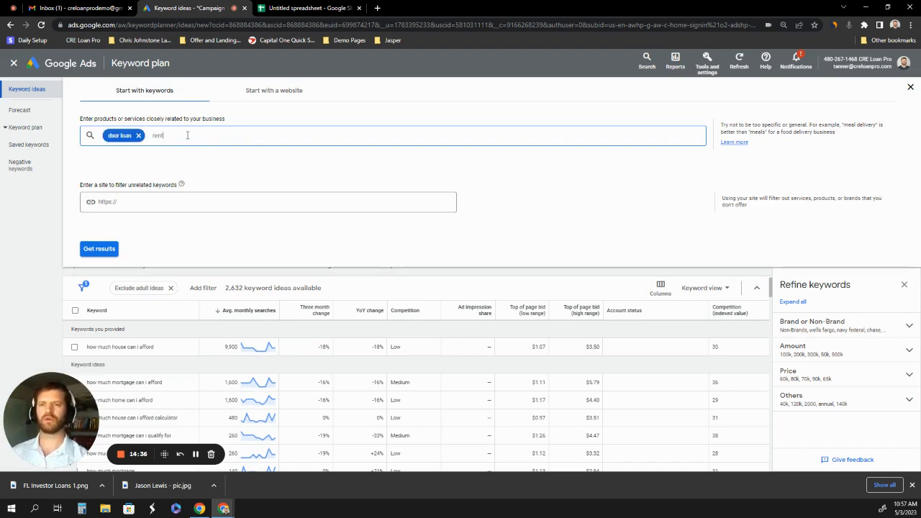
type("al property loan")
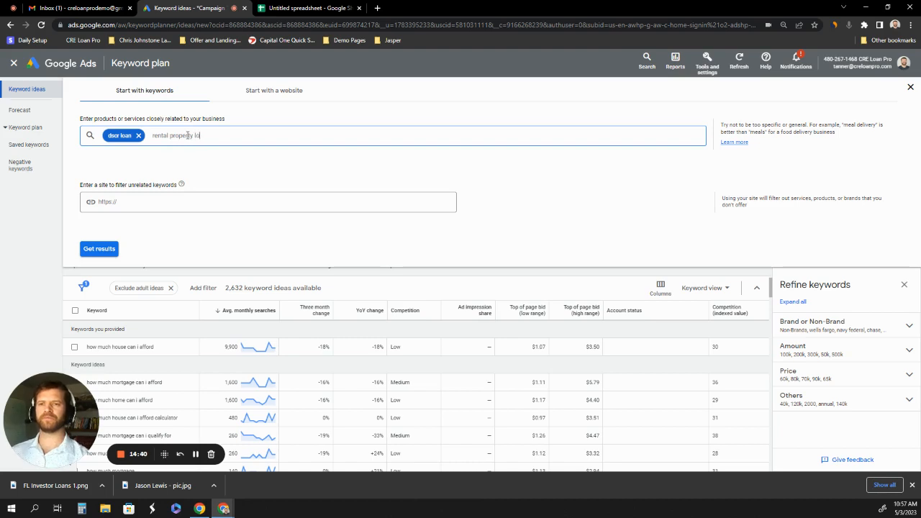
key("Return")
type("investment ")
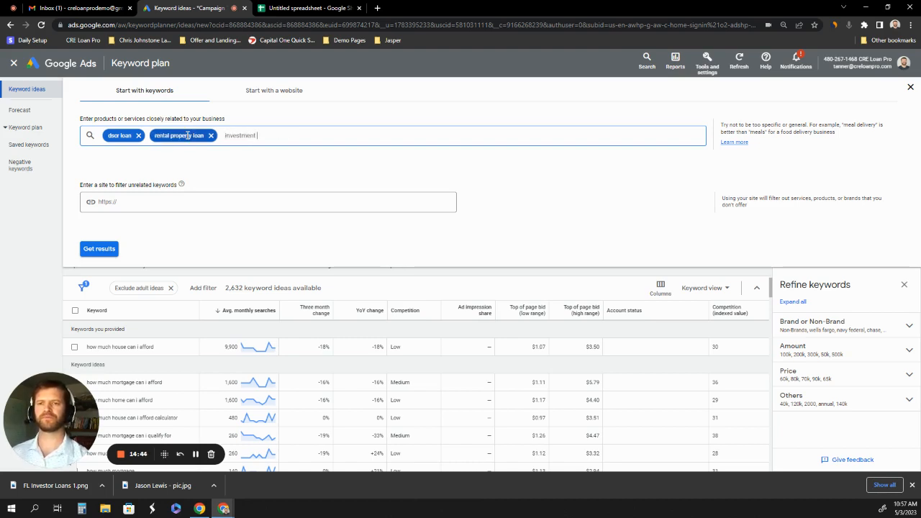
type("property lo")
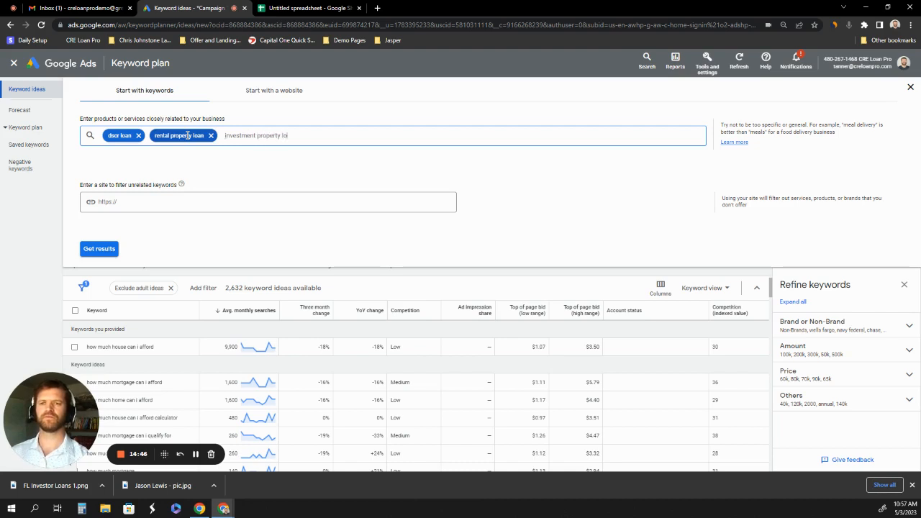
type("an")
key("Return")
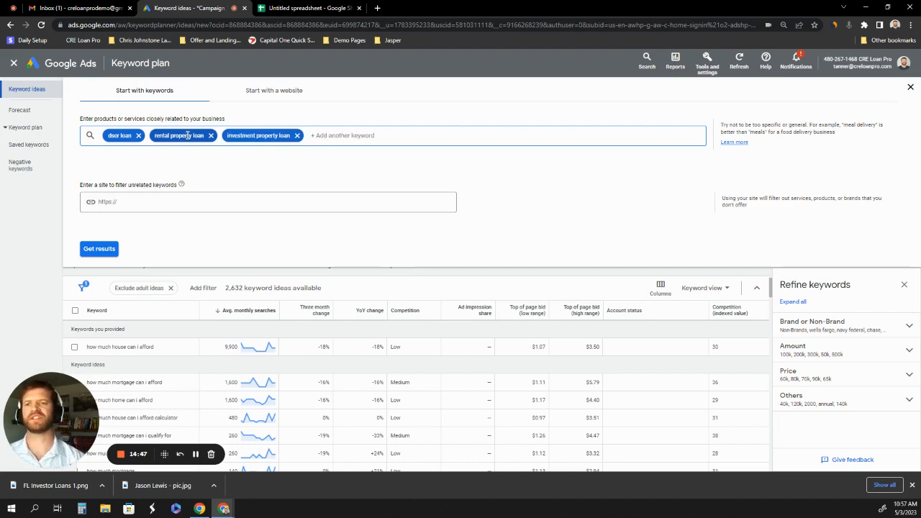
left_click(92, 249)
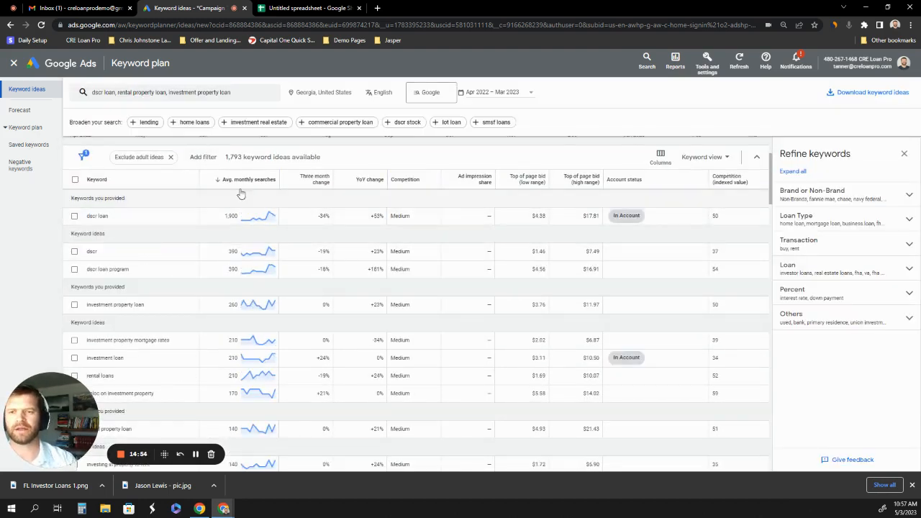
scroll(214, 267, "down", 1)
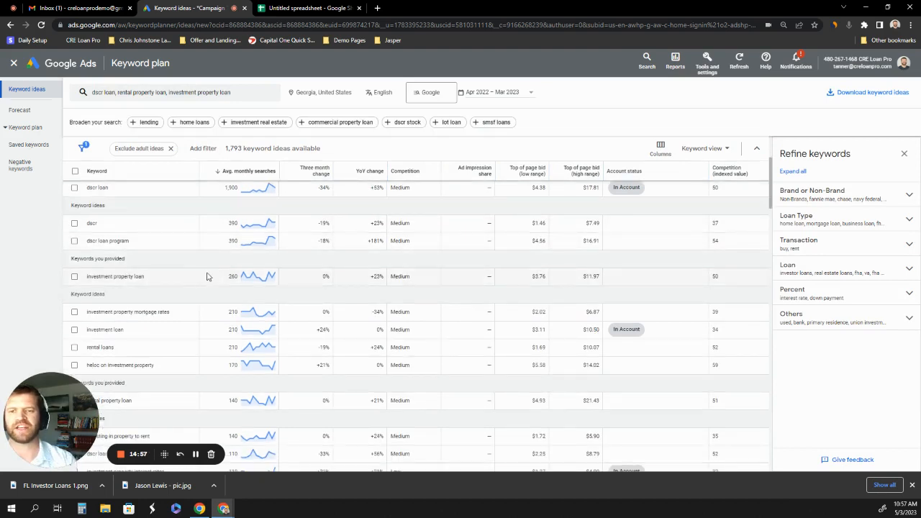
scroll(524, 242, "up", 1)
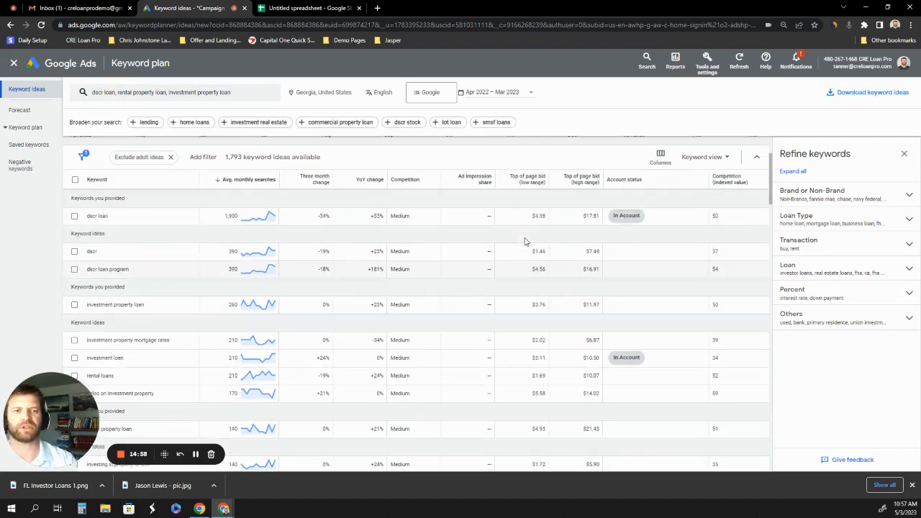
scroll(524, 242, "up", 1)
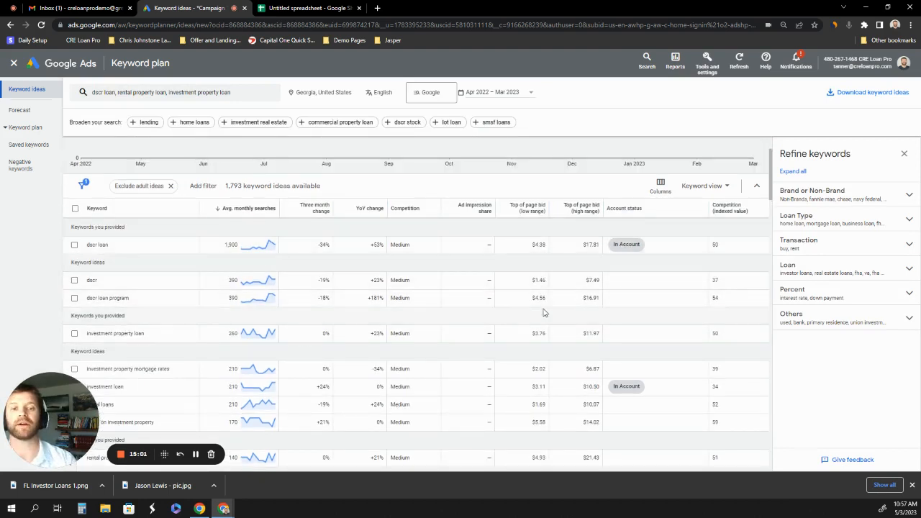
scroll(539, 353, "down", 1)
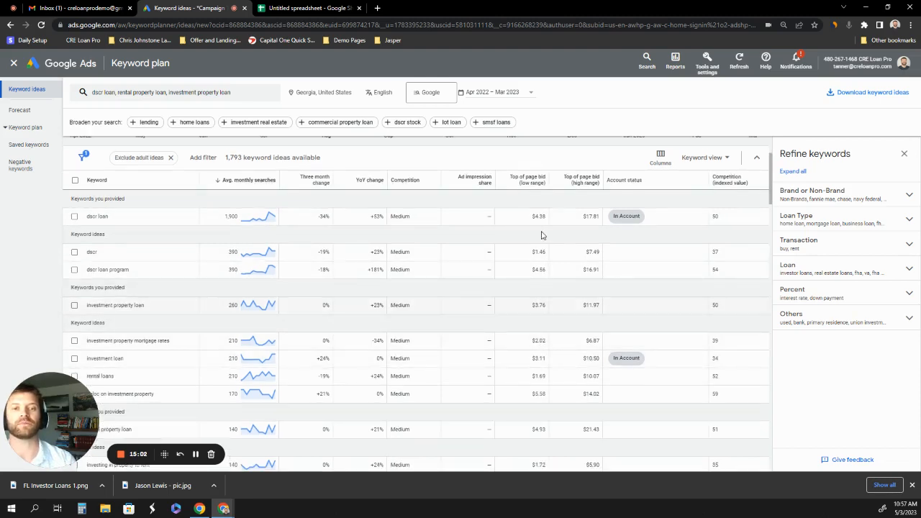